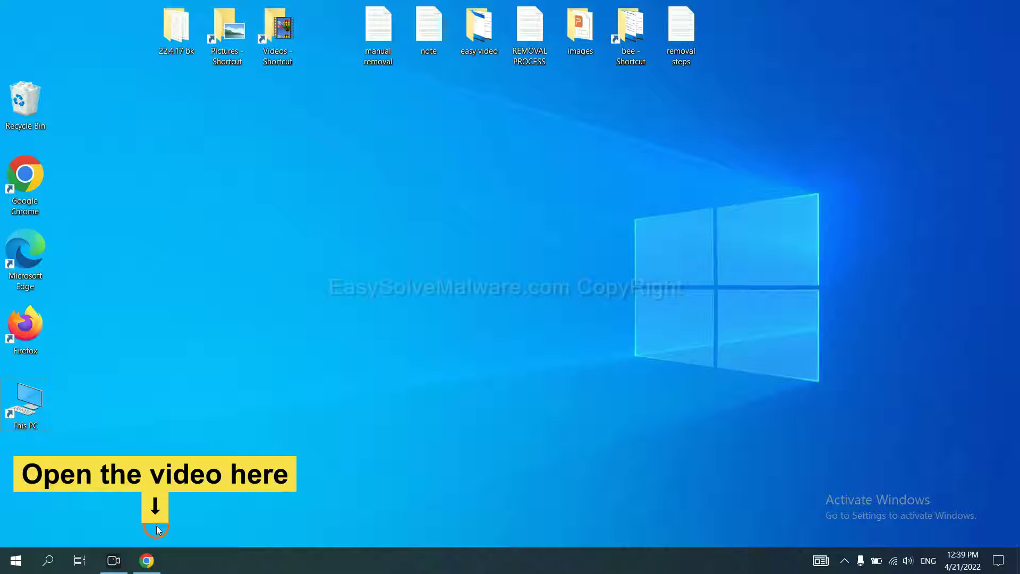
Download the SpyHunter for Windows installer from the EasySolveMalware removal guide in Chrome.
{"action": "left_click", "coordinate": [156, 558]}
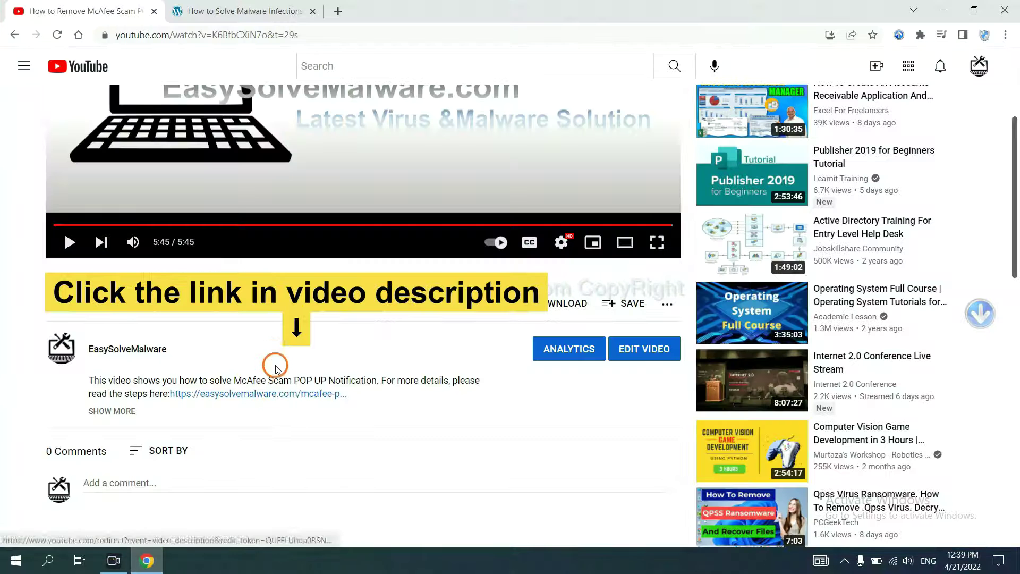
{"action": "left_click", "coordinate": [282, 396]}
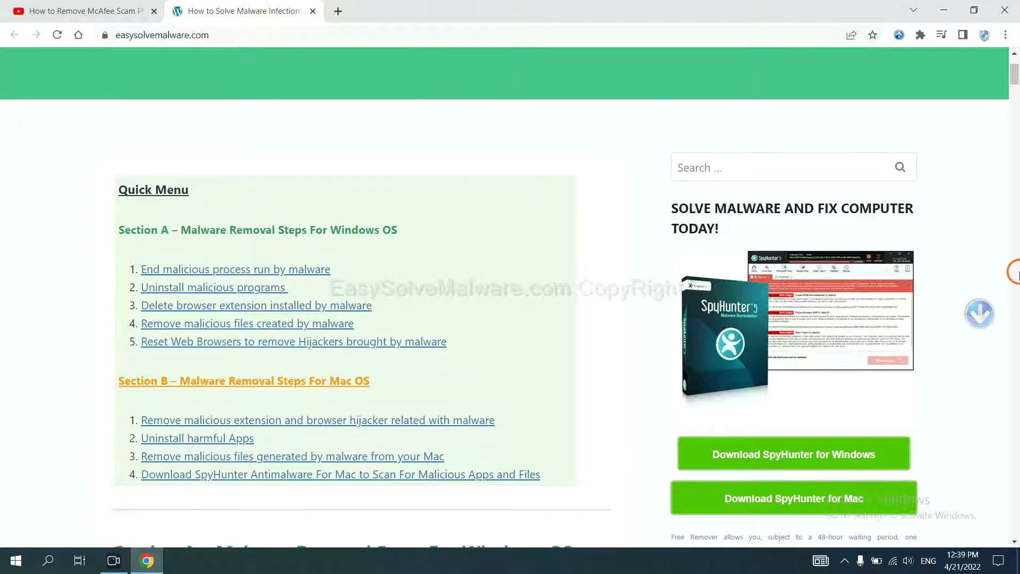
{"action": "scroll", "coordinate": [1017, 274], "scroll_direction": "down", "scroll_amount": 3}
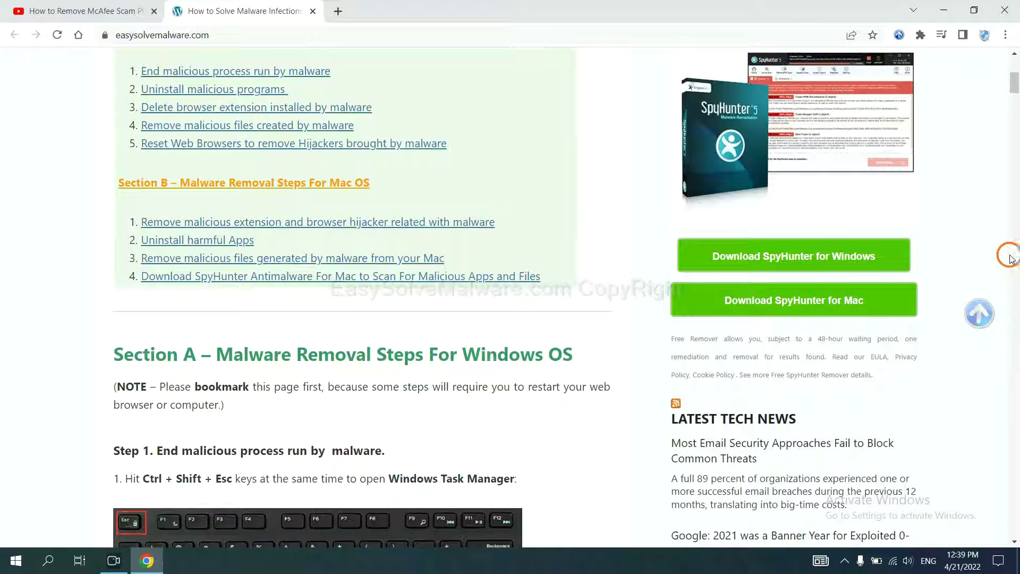
{"action": "left_click", "coordinate": [866, 256]}
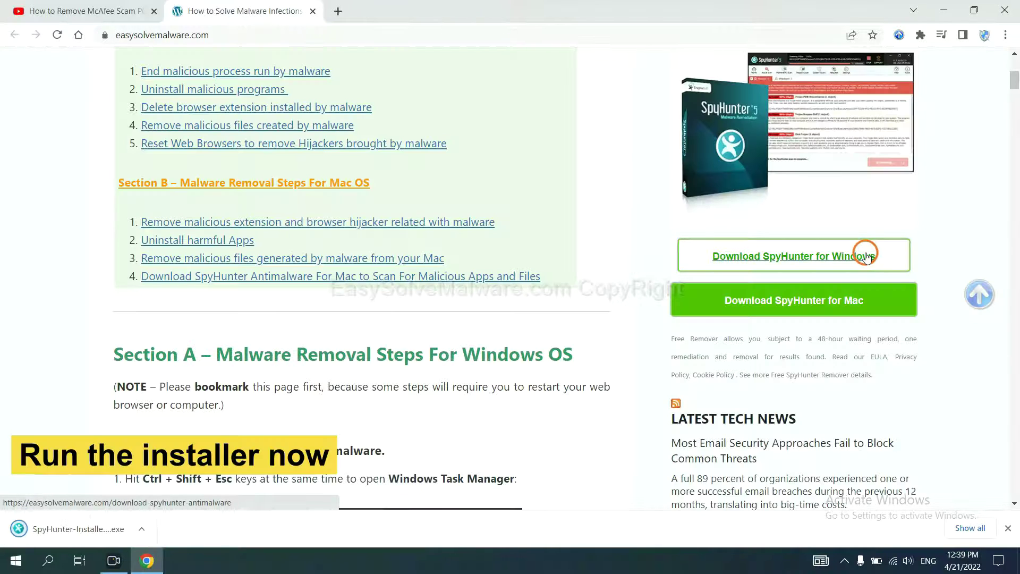
Run the SpyHunter 5 installer in English, accept the EULA, and start the installation.
{"action": "left_click", "coordinate": [64, 530]}
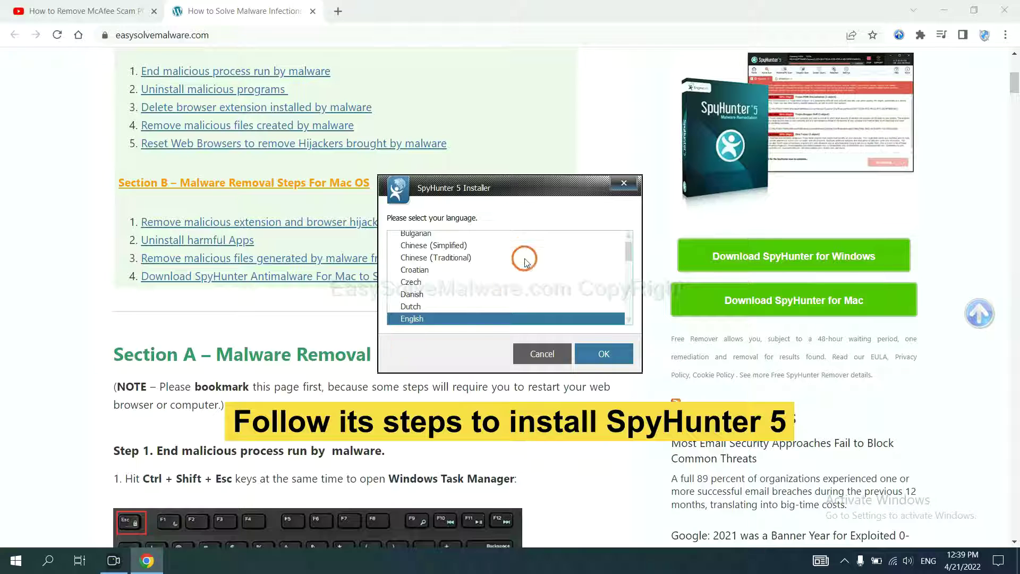
{"action": "left_click", "coordinate": [591, 354]}
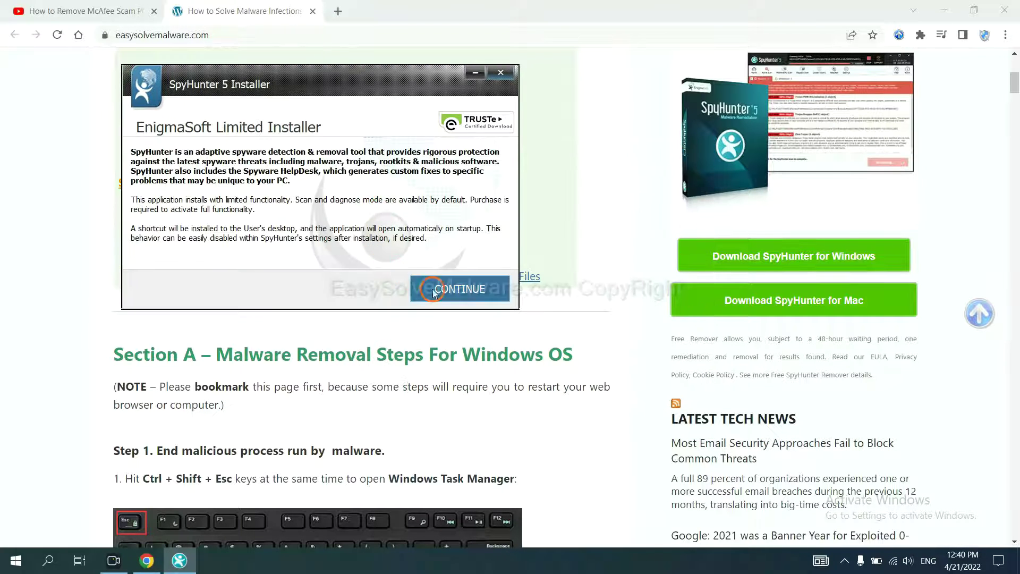
{"action": "left_click", "coordinate": [434, 291]}
{"action": "left_click", "coordinate": [329, 256]}
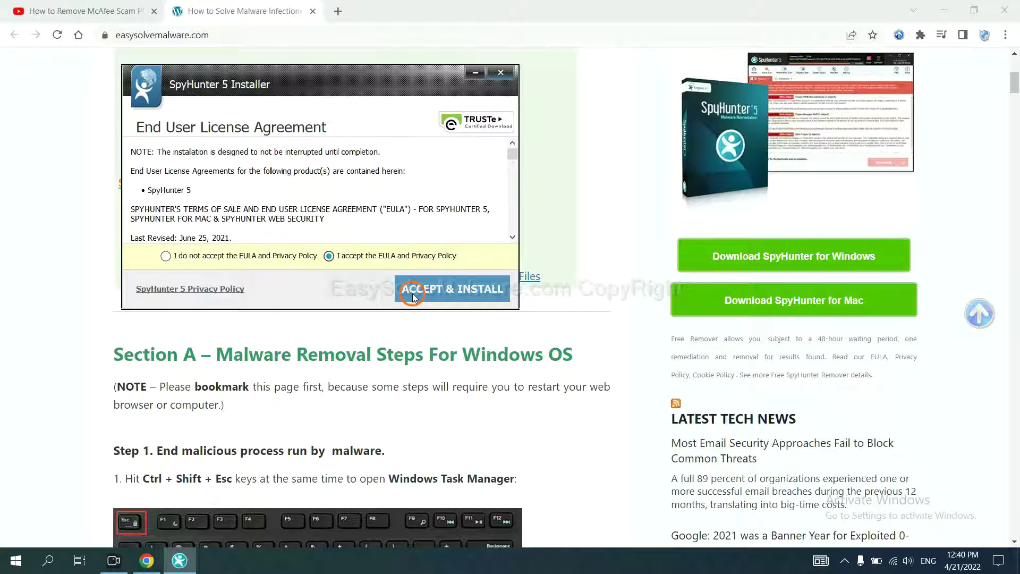
{"action": "left_click", "coordinate": [414, 295]}
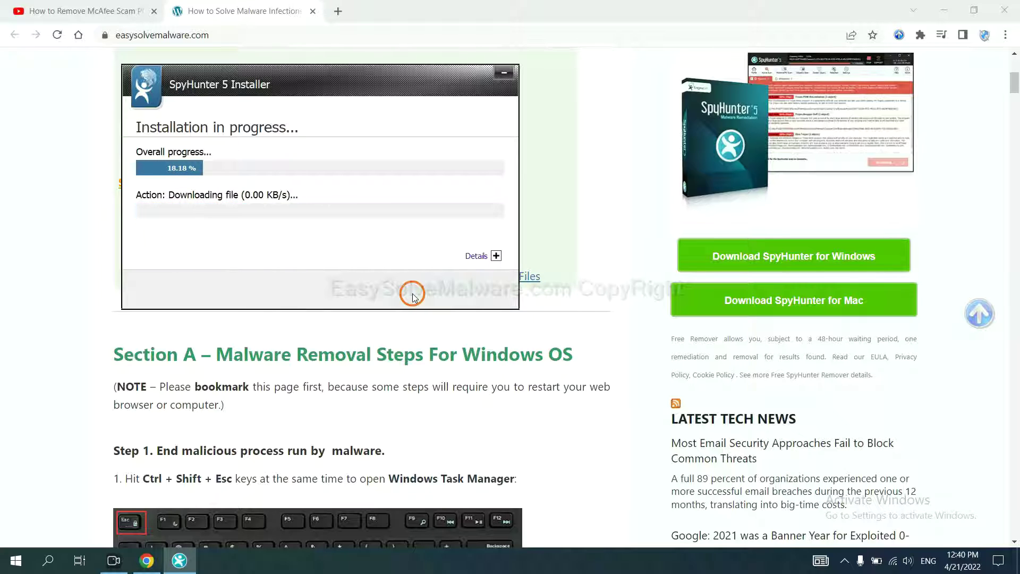
Finish setup, run a SpyHunter scan, and continue past Unknown Objects to Registration Required.
{"action": "left_click", "coordinate": [499, 361]}
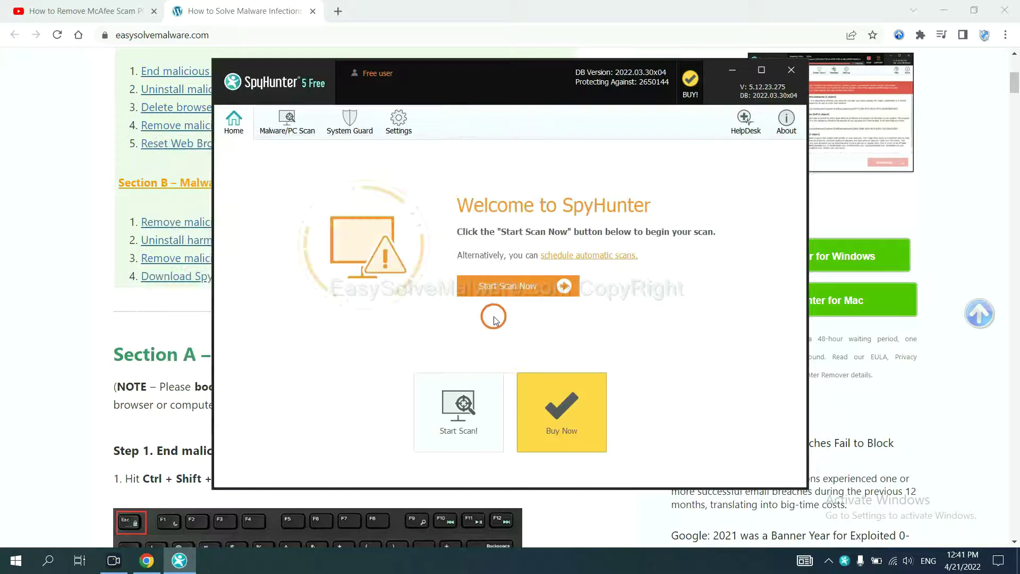
{"action": "left_click", "coordinate": [502, 288]}
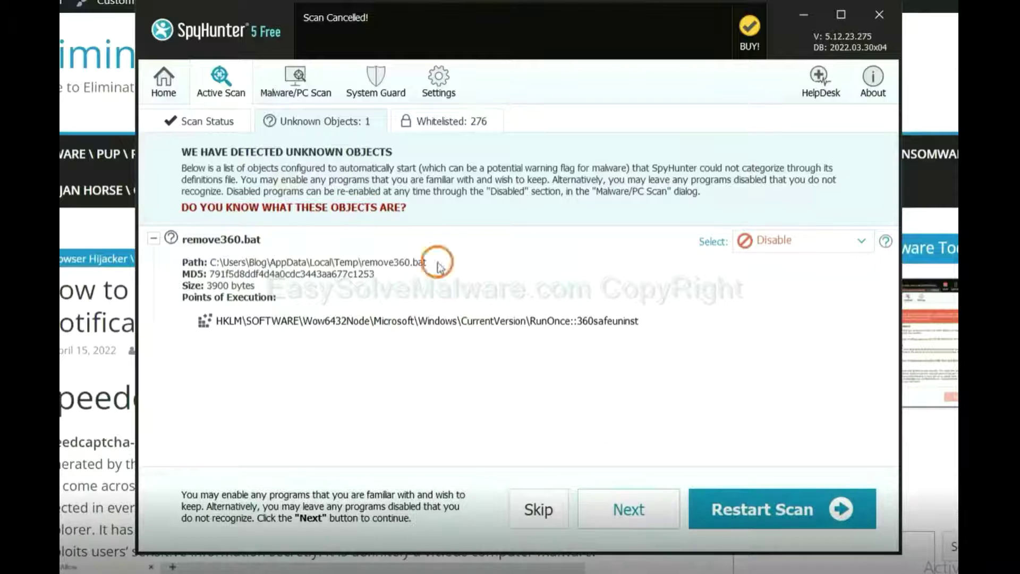
{"action": "left_click", "coordinate": [628, 511]}
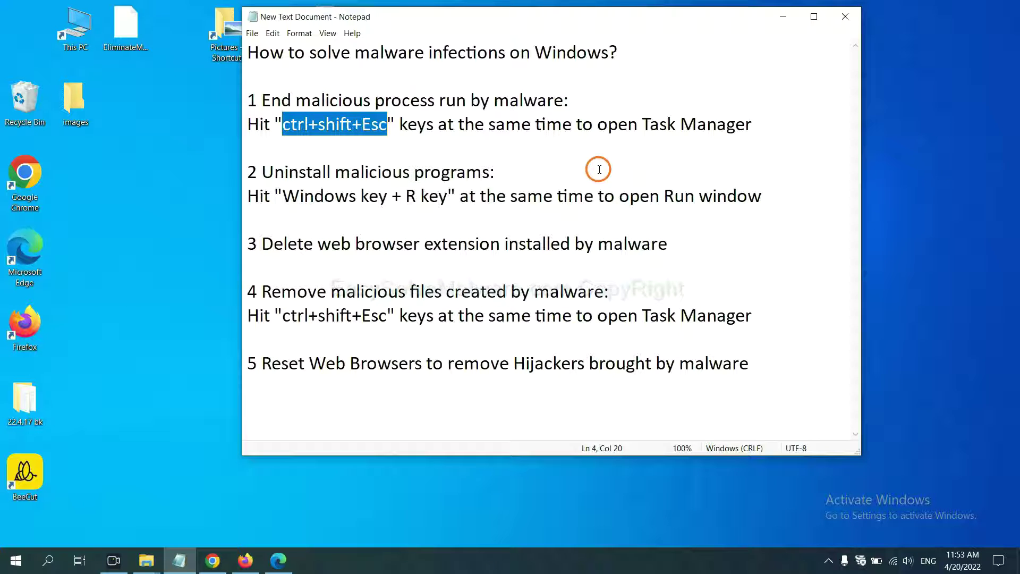
{"action": "left_click", "coordinate": [364, 127]}
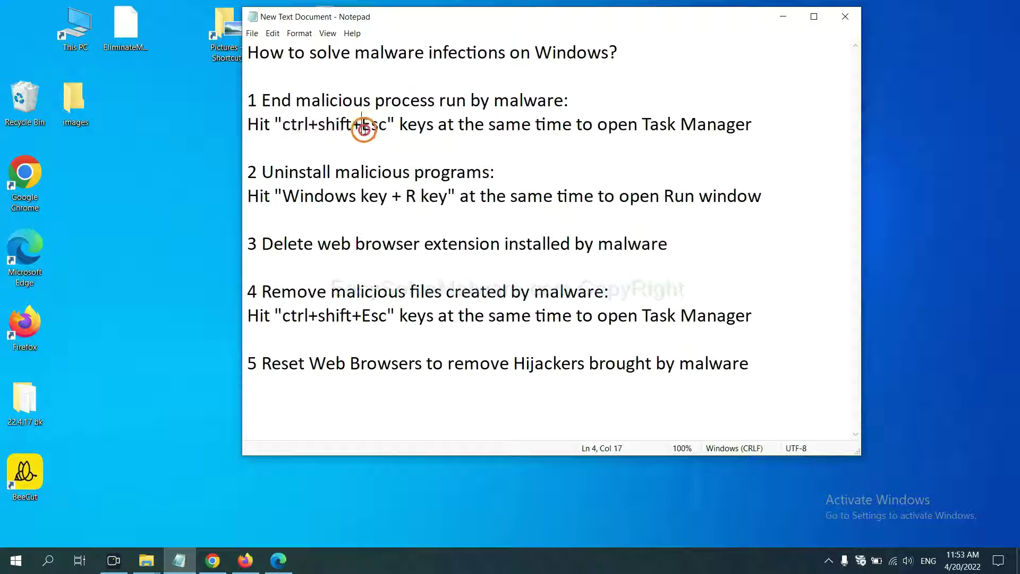
{"action": "left_click_drag", "start_coordinate": [386, 127], "coordinate": [285, 127]}
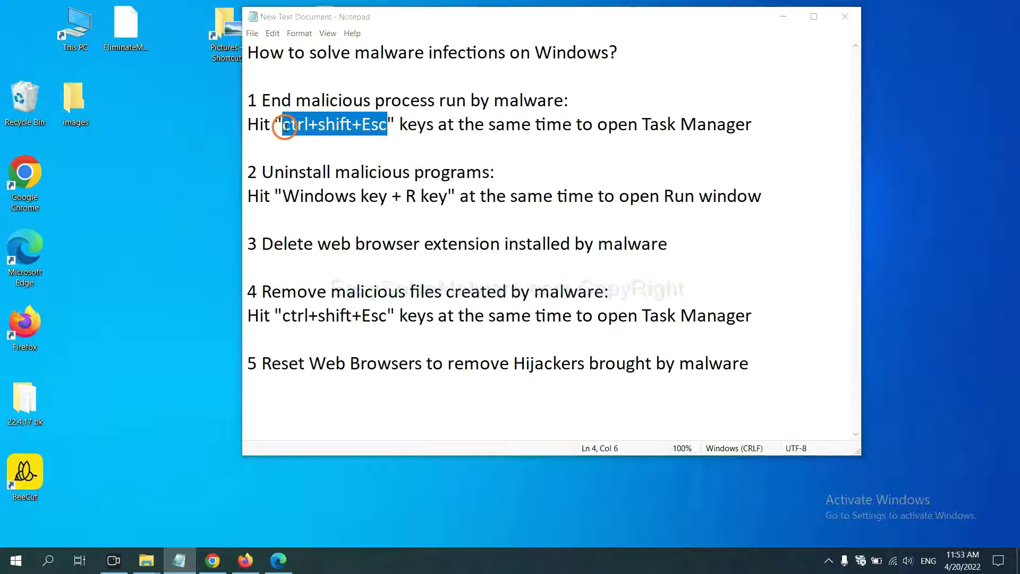
{"action": "key", "text": "ctrl+shift+Escape"}
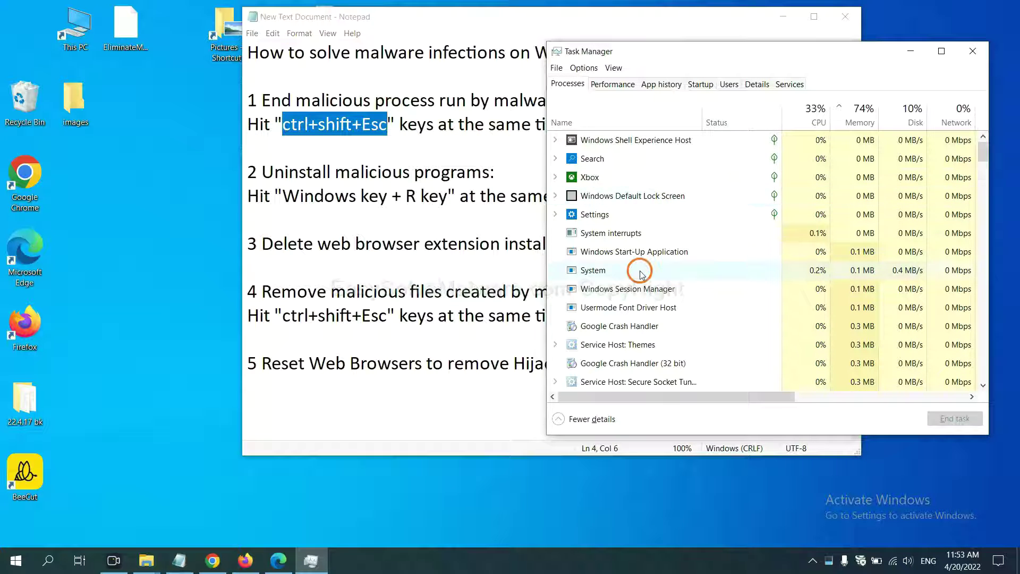
{"action": "left_click", "coordinate": [682, 269]}
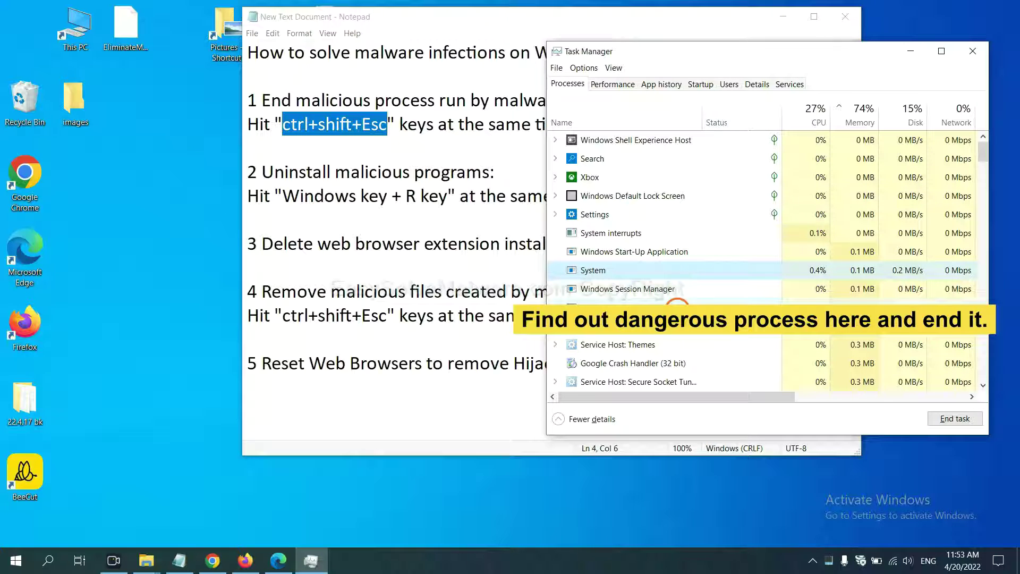
{"action": "left_click", "coordinate": [678, 307]}
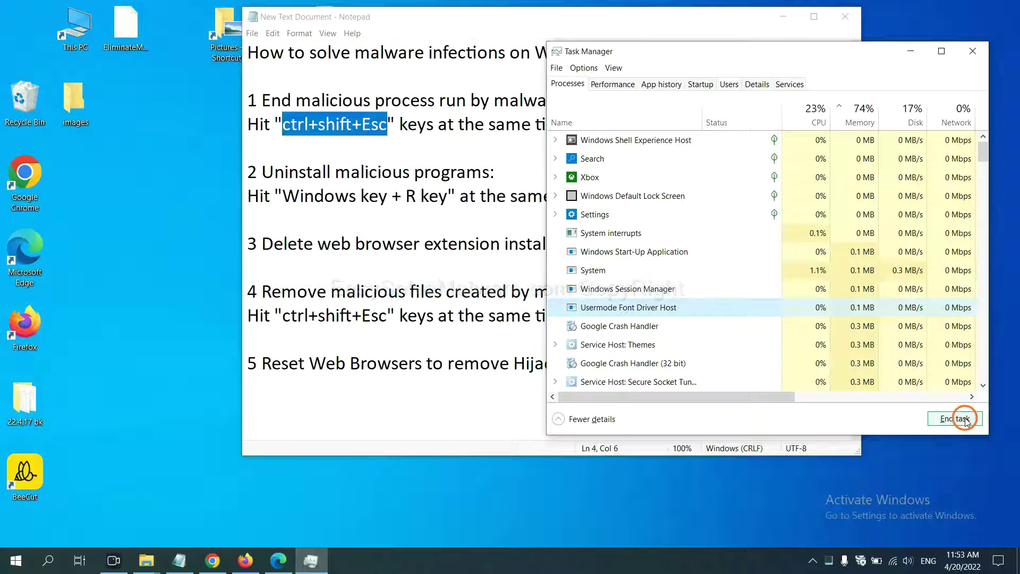
{"action": "left_click", "coordinate": [971, 51]}
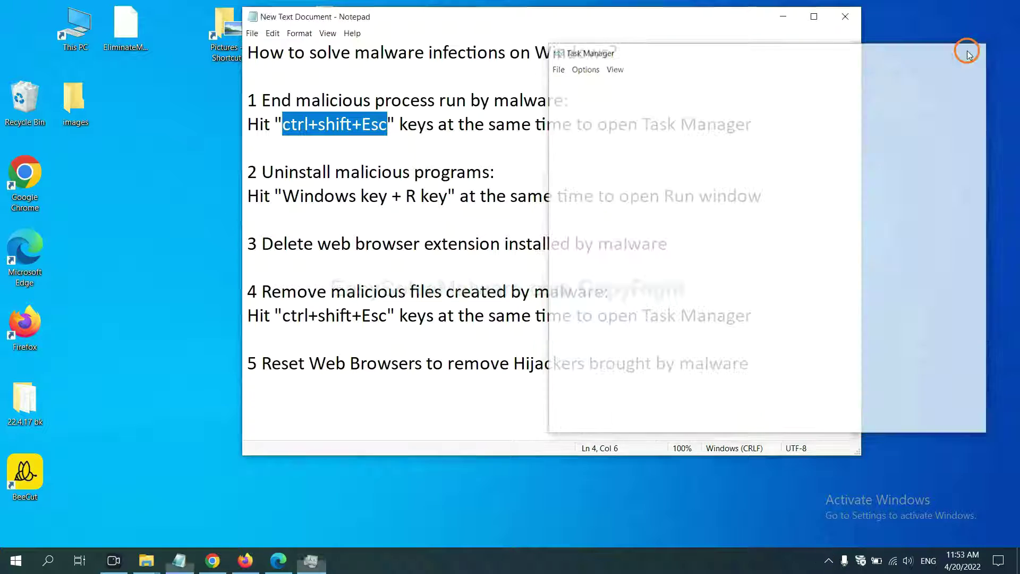
Highlight the step 2 shortcut 'Windows key + R key' in the Notepad guide.
{"action": "key", "text": "Down"}
{"action": "key", "text": "Down"}
{"action": "key", "text": "Down"}
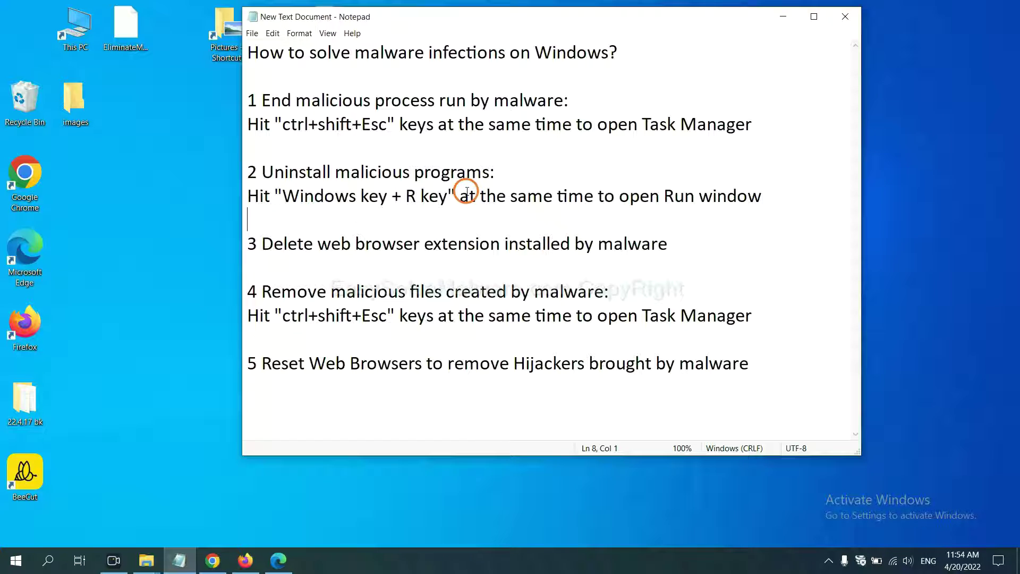
{"action": "left_click", "coordinate": [280, 202]}
{"action": "left_click_drag", "start_coordinate": [280, 202], "coordinate": [444, 207]}
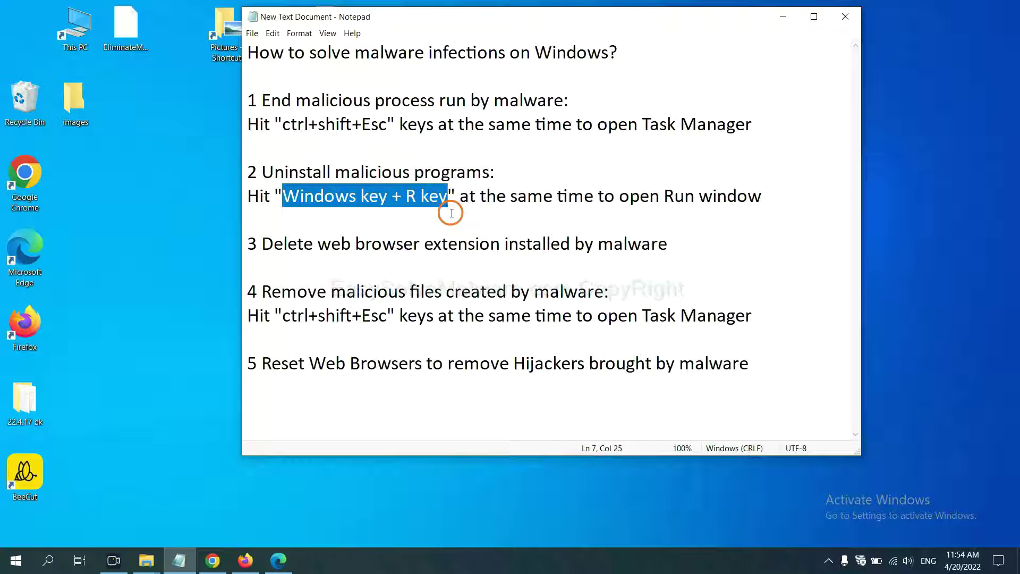
Open the Run dialog beside step 2 with 'control panel' selected as the command.
{"action": "key", "text": "super+r"}
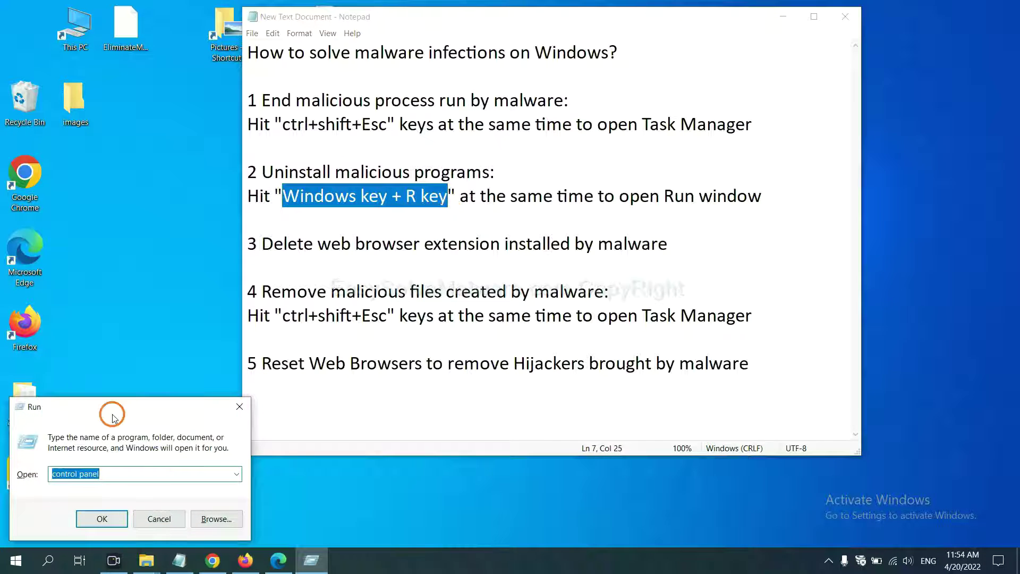
{"action": "left_click_drag", "start_coordinate": [113, 417], "coordinate": [780, 179]}
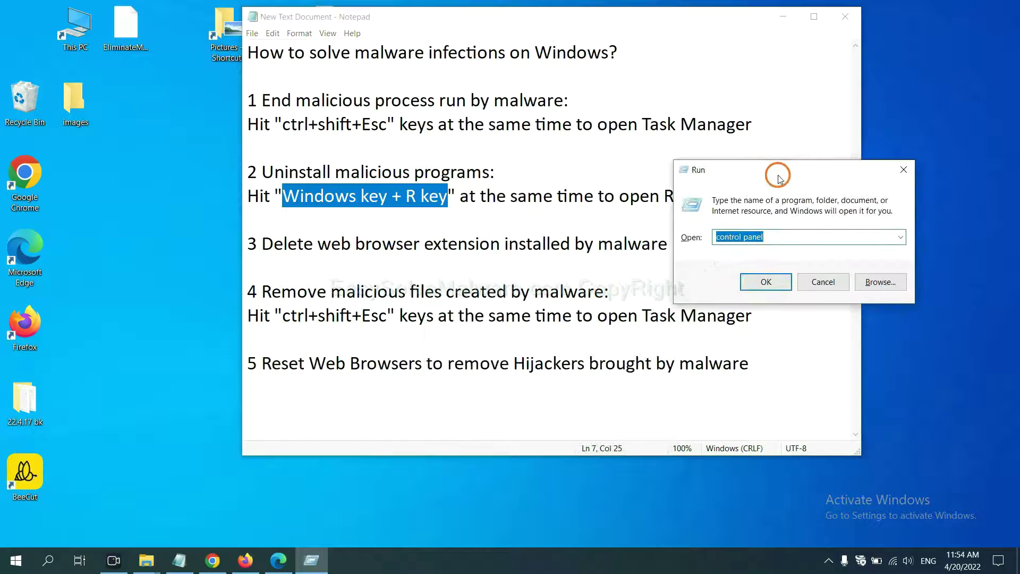
{"action": "left_click", "coordinate": [787, 237]}
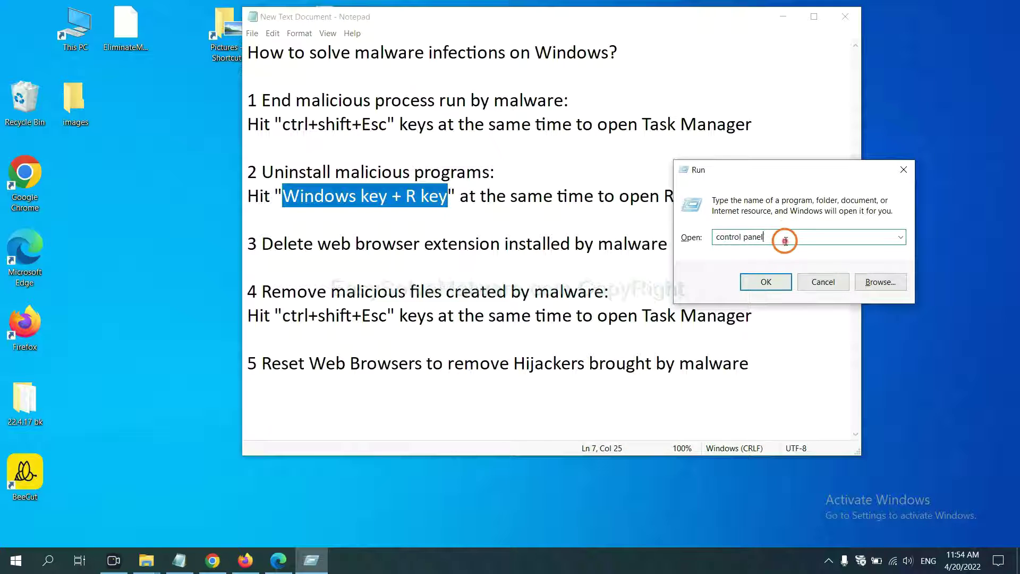
{"action": "left_click_drag", "start_coordinate": [788, 242], "coordinate": [701, 237]}
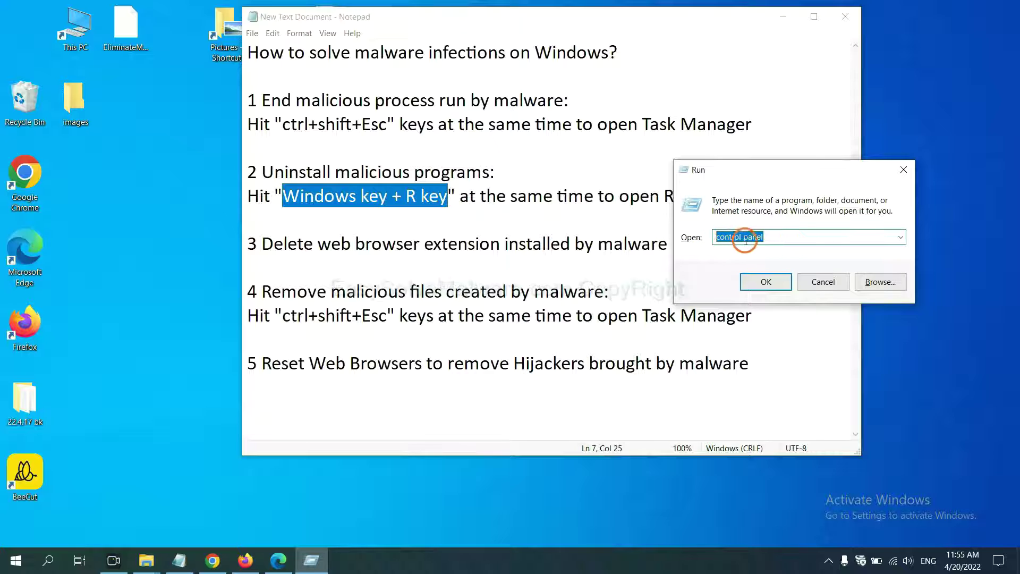
Run Control Panel, select Xiph.Org Open Codecs under Uninstall a program, then close the list.
{"action": "left_click", "coordinate": [760, 287]}
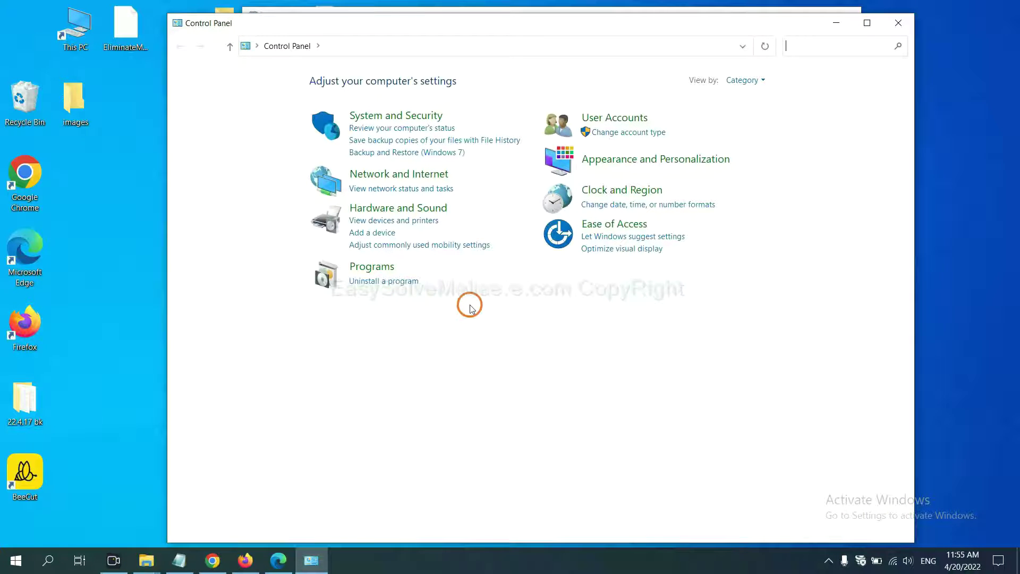
{"action": "left_click", "coordinate": [402, 281]}
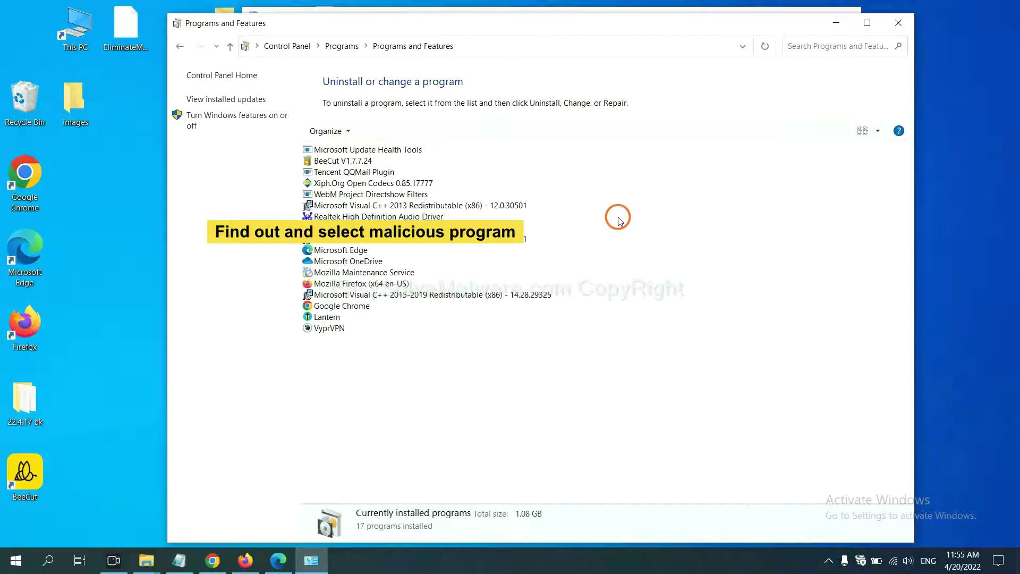
{"action": "left_click", "coordinate": [402, 183]}
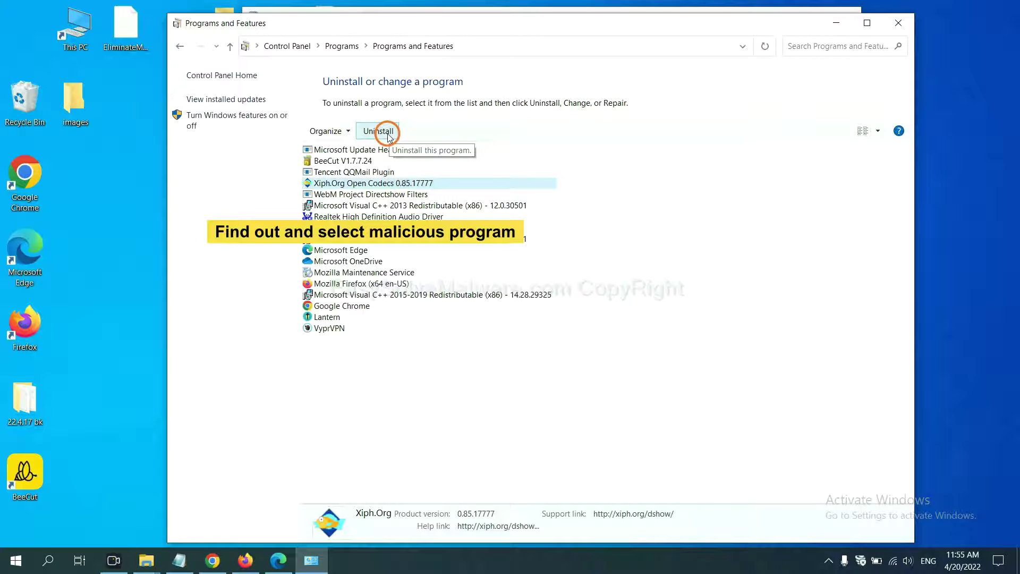
{"action": "left_click", "coordinate": [903, 23]}
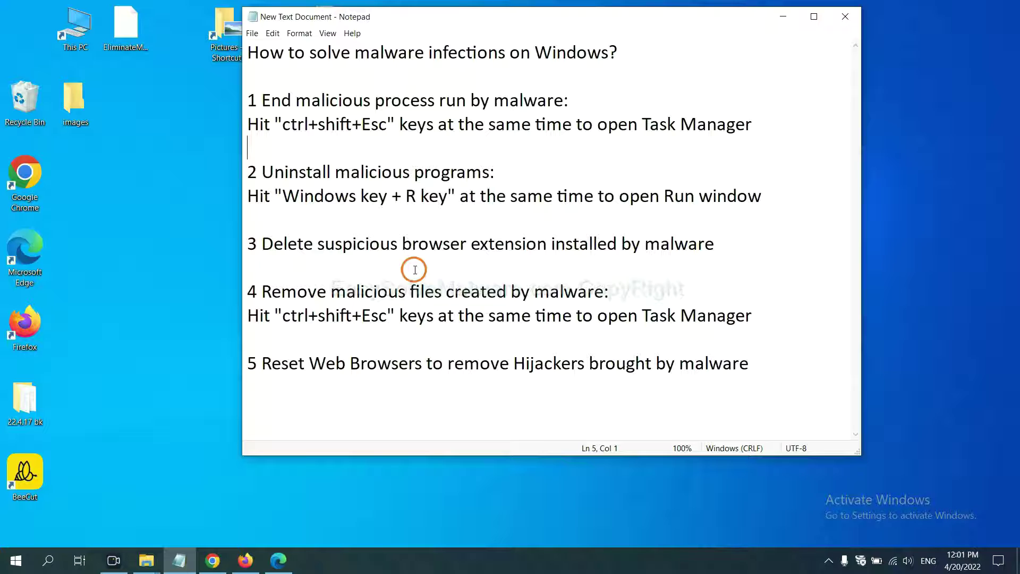
Review Chrome's Extensions page listing Scroll To Top, then switch to Firefox.
{"action": "left_click", "coordinate": [216, 560]}
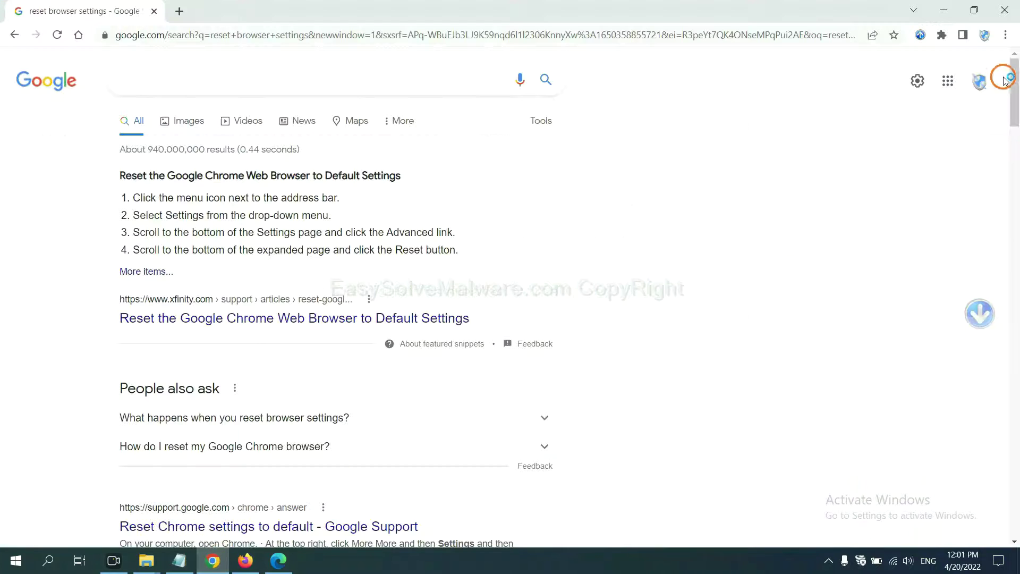
{"action": "left_click", "coordinate": [1005, 36]}
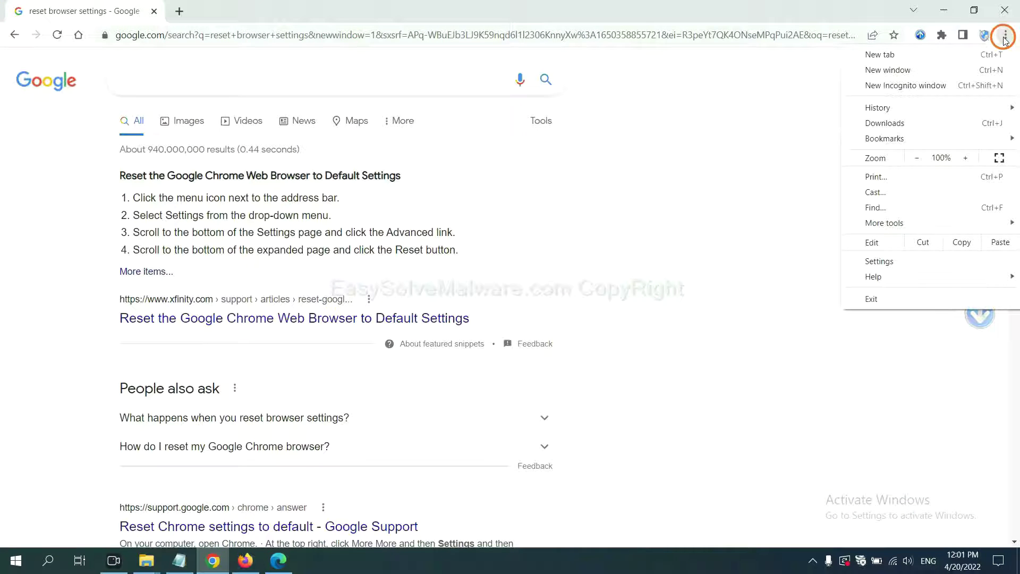
{"action": "mouse_move", "coordinate": [885, 223]}
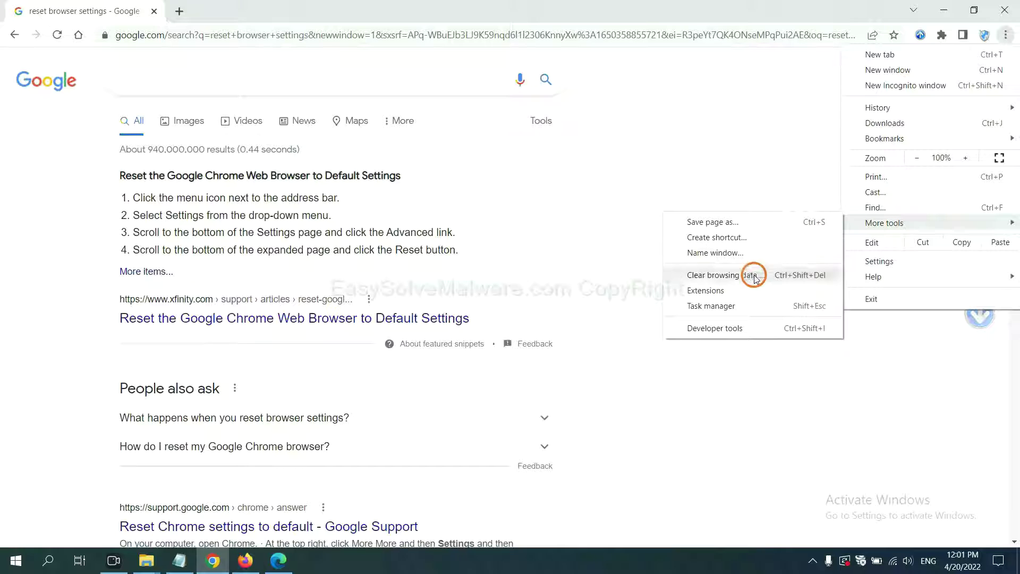
{"action": "left_click", "coordinate": [751, 290]}
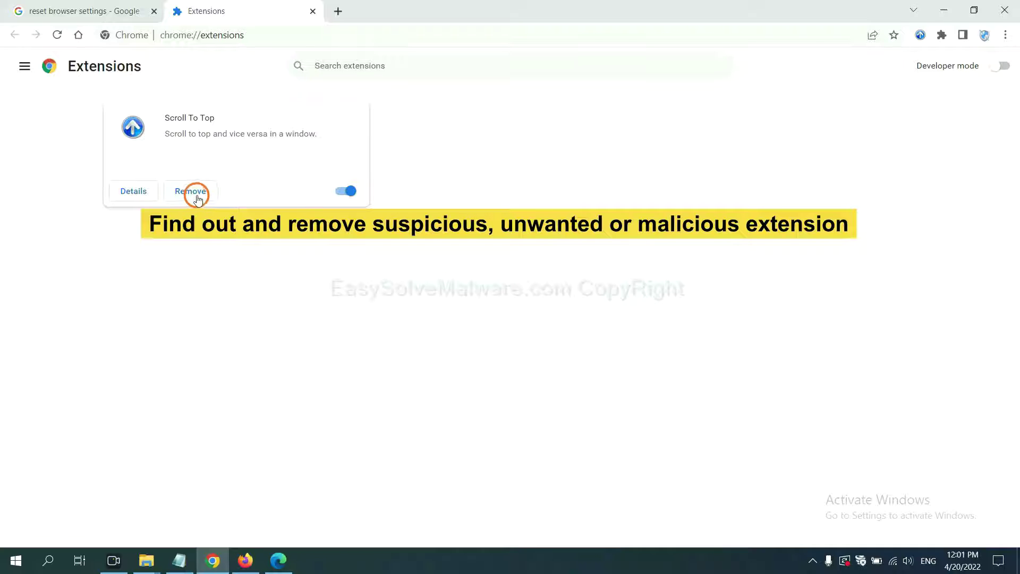
{"action": "left_click", "coordinate": [244, 559]}
Open Firefox's Add-ons and themes manager and show the options menu for GIPHY for Firefox.
{"action": "left_click", "coordinate": [1006, 42]}
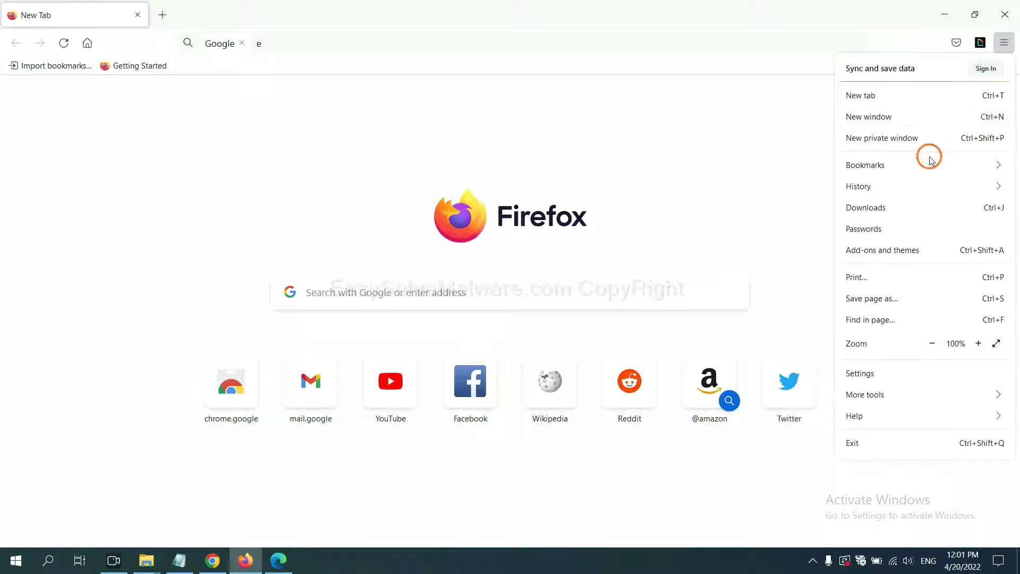
{"action": "left_click", "coordinate": [890, 256]}
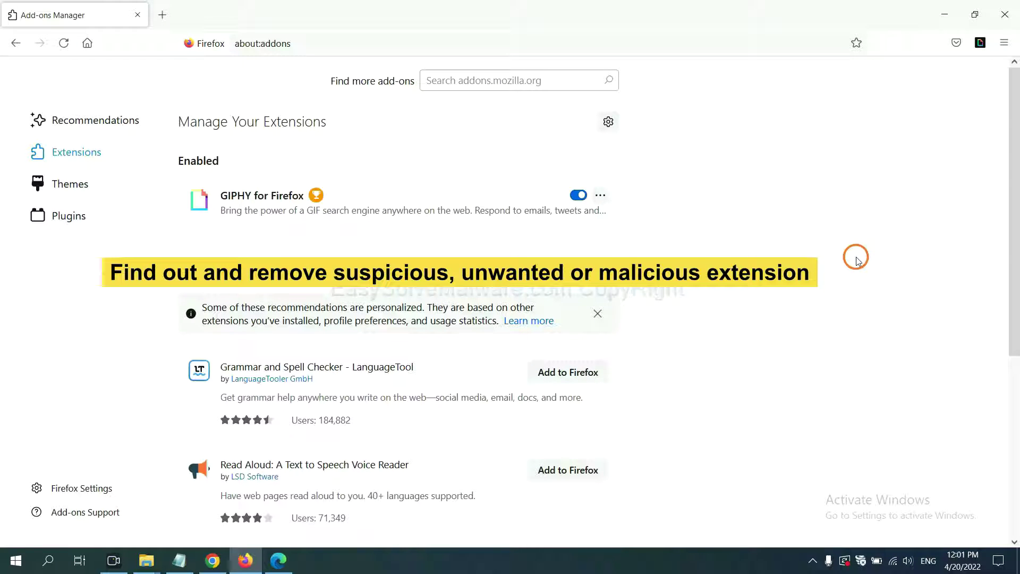
{"action": "left_click", "coordinate": [601, 198]}
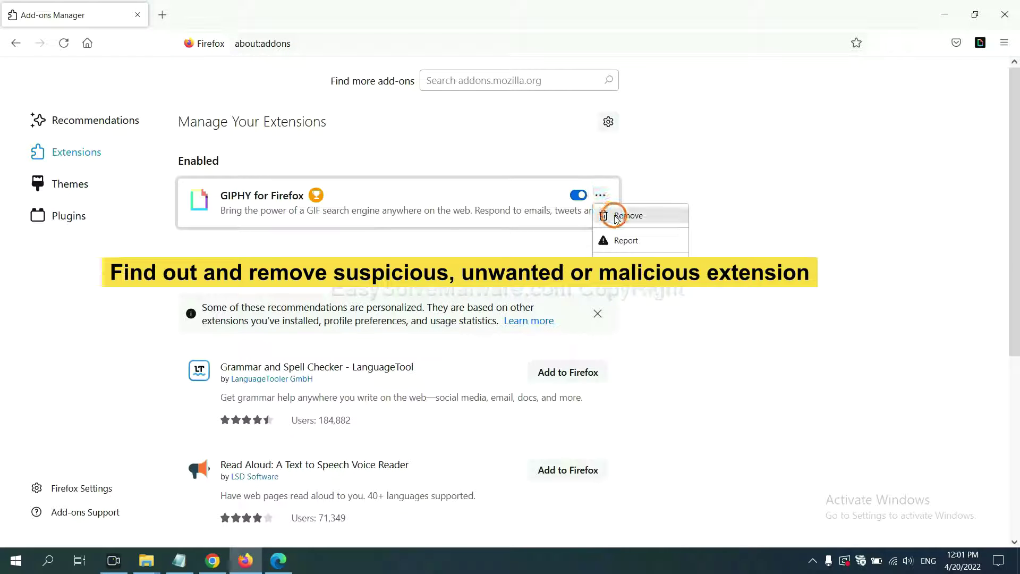
Remove the ArcVpn Free Fast VPN Proxy extension from Edge's Manage extensions page.
{"action": "left_click", "coordinate": [278, 564]}
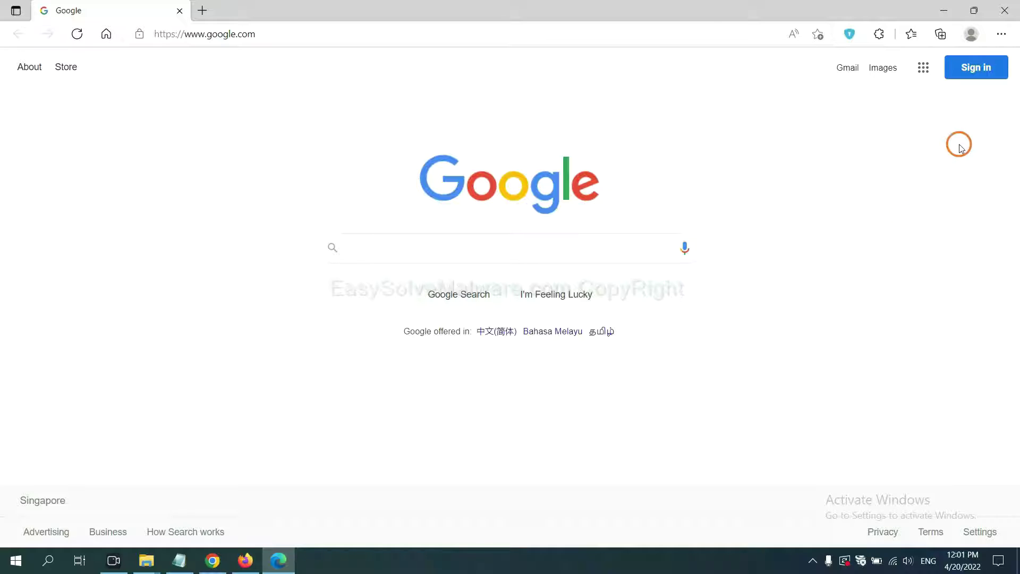
{"action": "left_click", "coordinate": [1000, 38]}
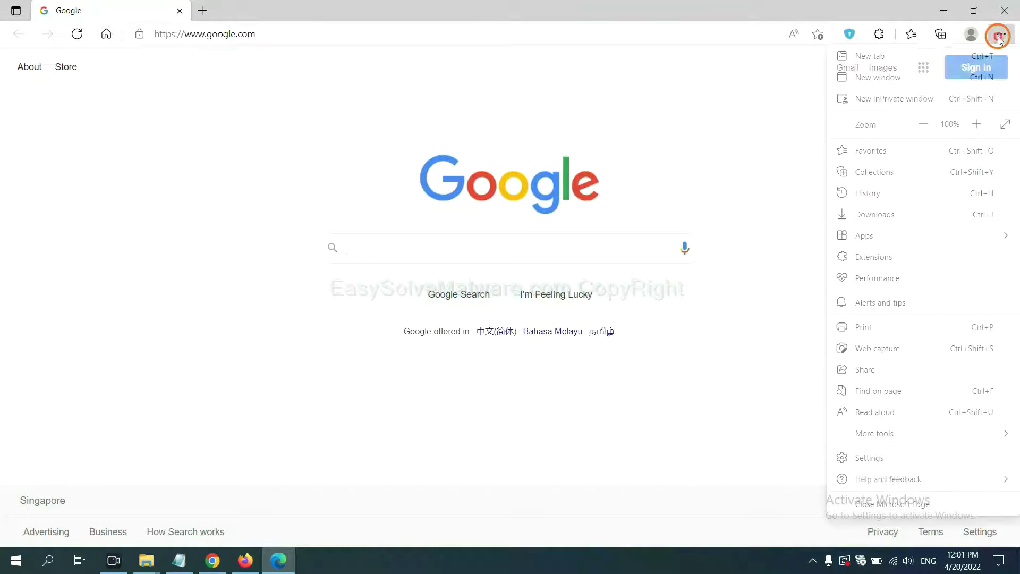
{"action": "right_click", "coordinate": [879, 259]}
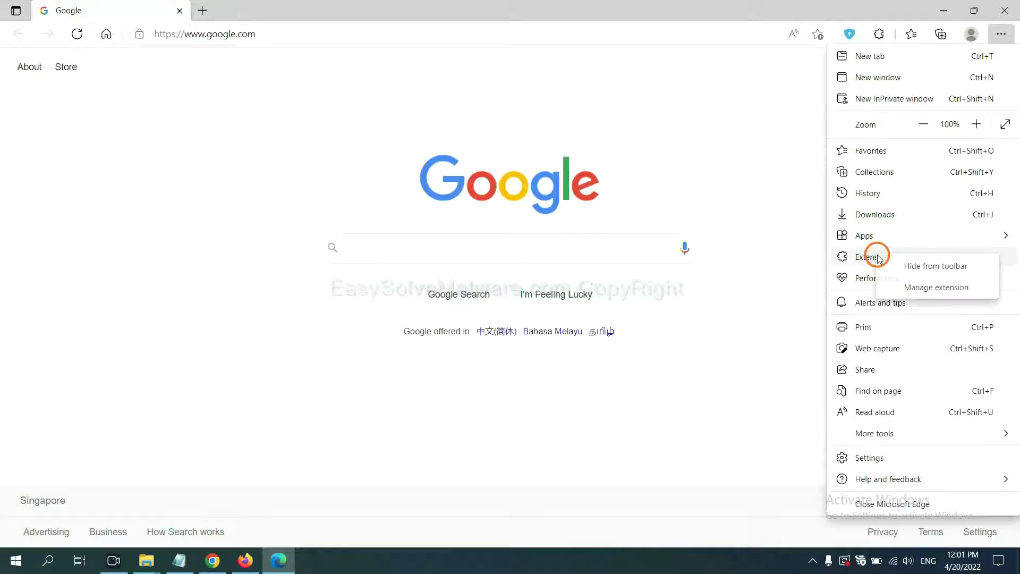
{"action": "left_click", "coordinate": [916, 288]}
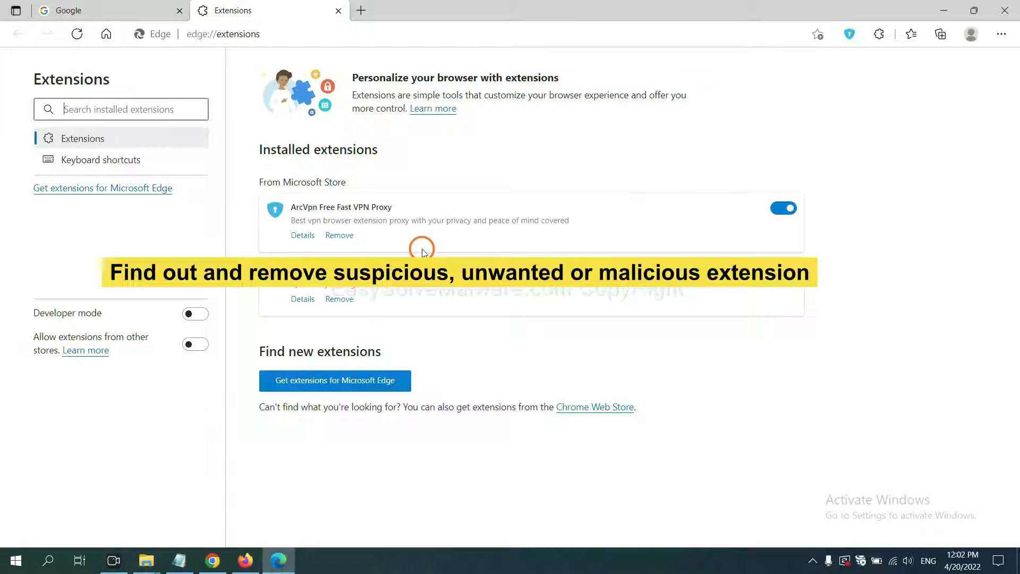
{"action": "left_click", "coordinate": [349, 238]}
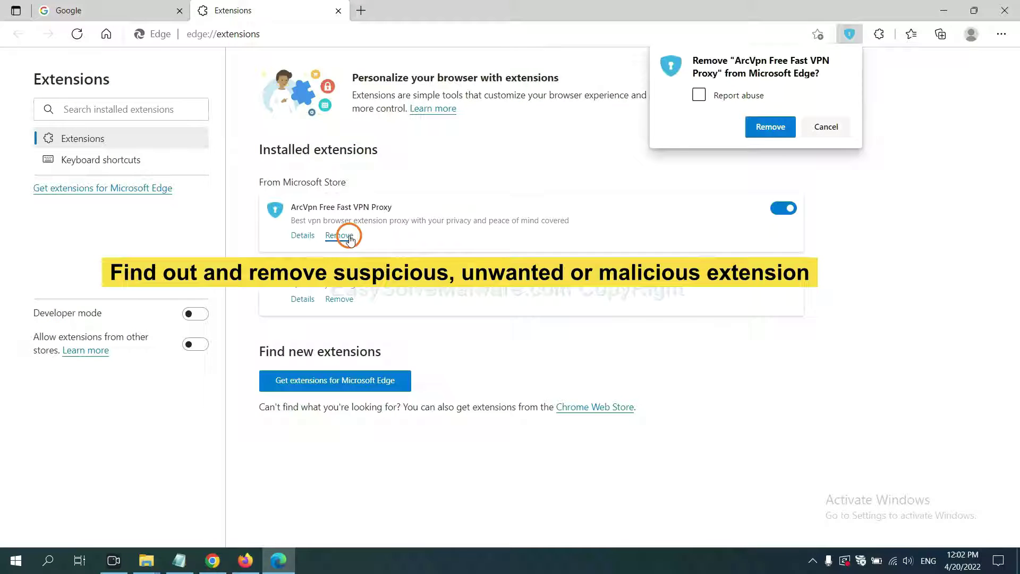
{"action": "left_click", "coordinate": [763, 131]}
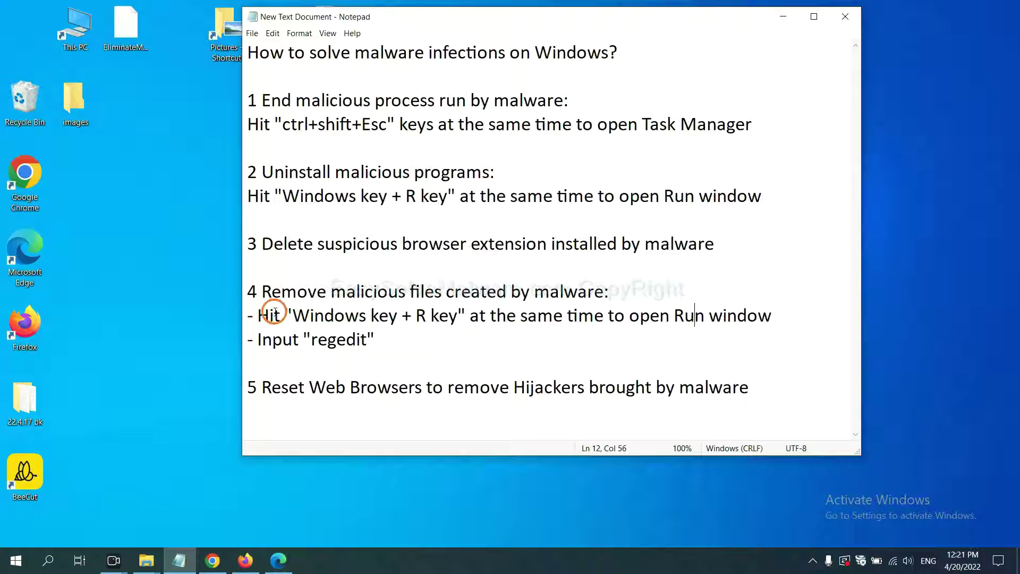
Check step 4 in the notes, then launch Registry Editor with regedit from Run.
{"action": "left_click_drag", "start_coordinate": [259, 315], "coordinate": [579, 330]}
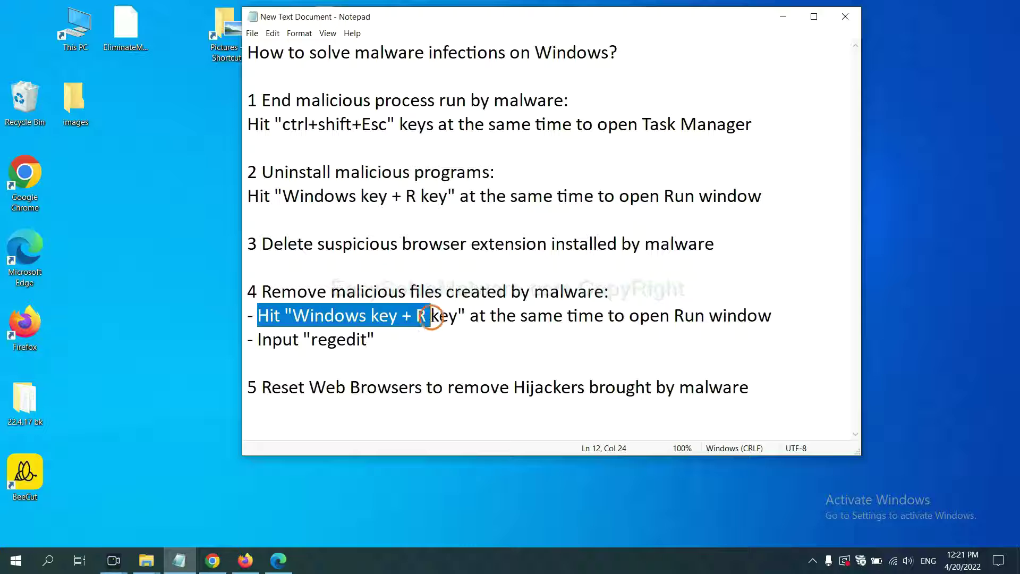
{"action": "left_click", "coordinate": [591, 321]}
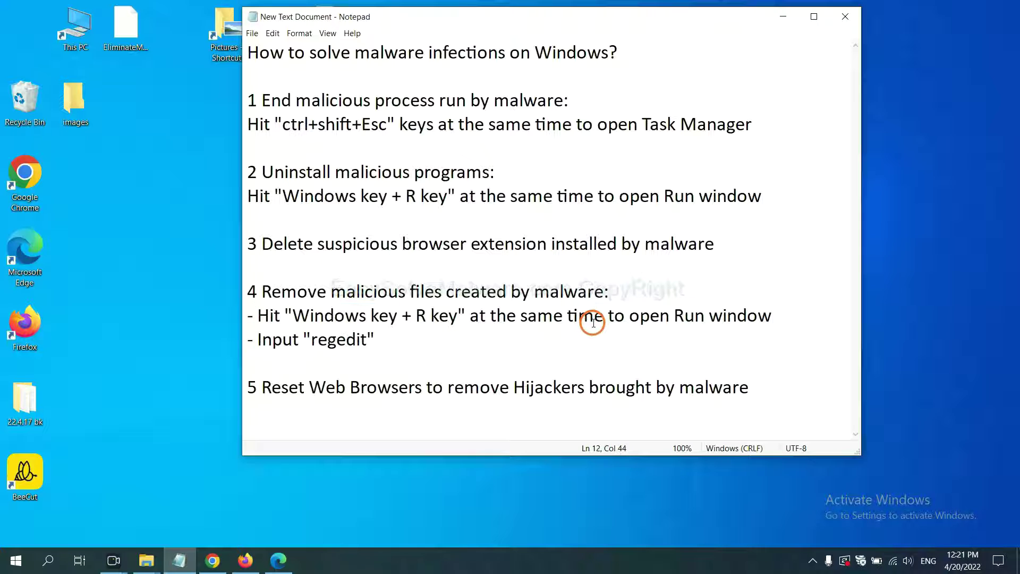
{"action": "key", "text": "super+r"}
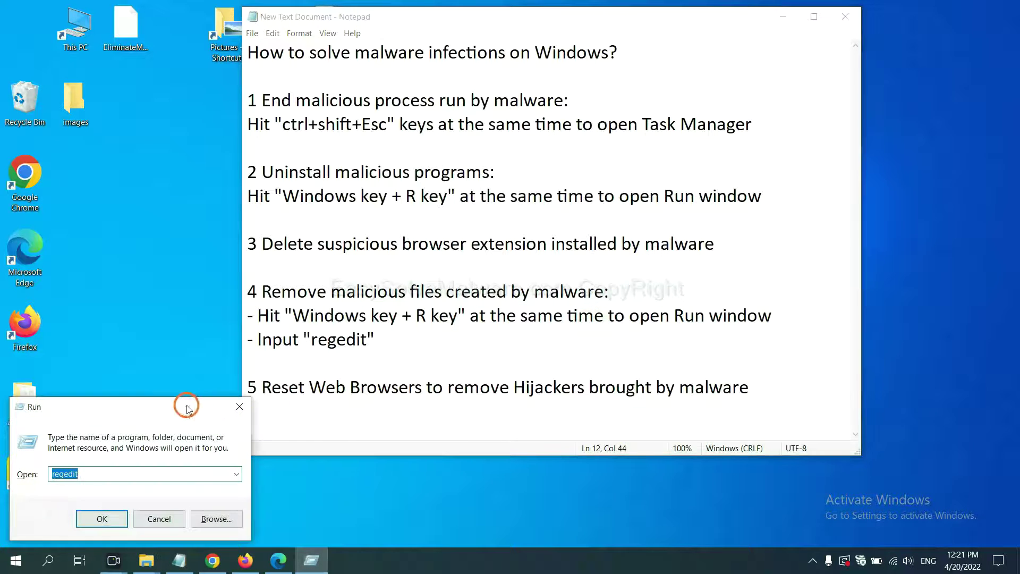
{"action": "left_click_drag", "start_coordinate": [186, 402], "coordinate": [815, 210]}
{"action": "left_click", "coordinate": [721, 280]}
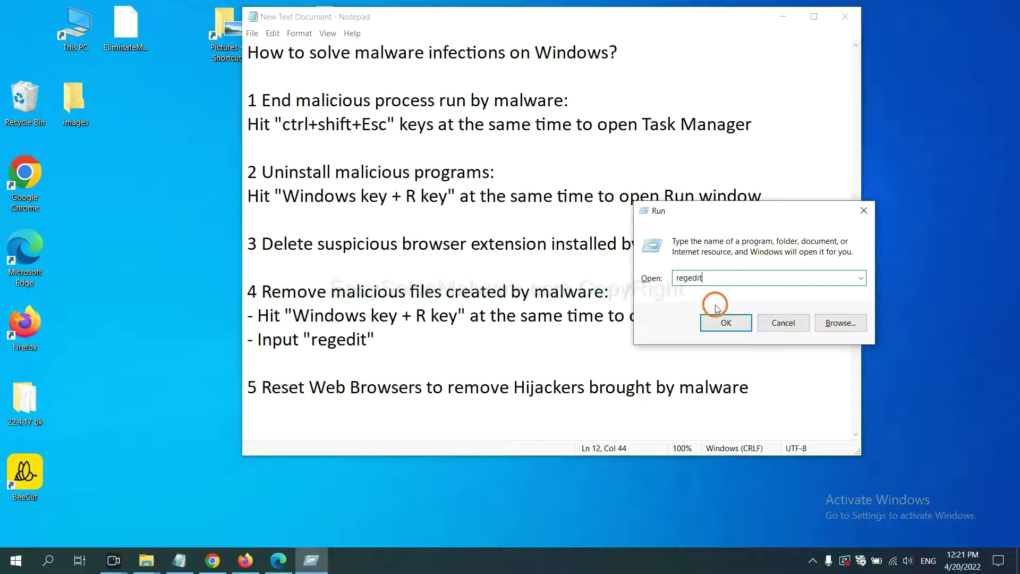
{"action": "left_click", "coordinate": [722, 321]}
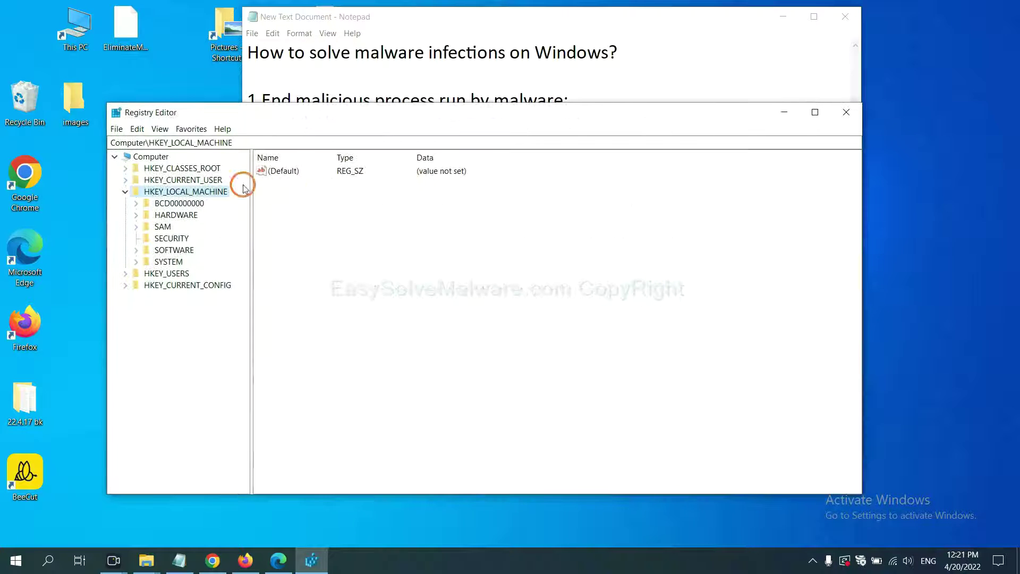
Search the registry with Edit > Find, reaching BeeCut.exe under FEATURE_BROWSER_EMULATION.
{"action": "left_click", "coordinate": [139, 129]}
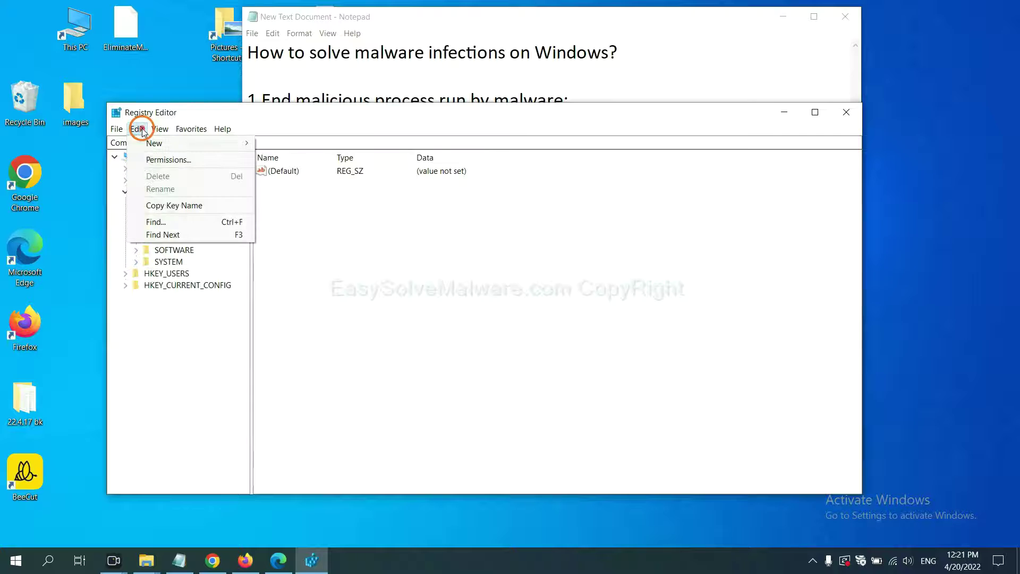
{"action": "left_click", "coordinate": [181, 222]}
{"action": "left_click_drag", "start_coordinate": [291, 171], "coordinate": [390, 195]}
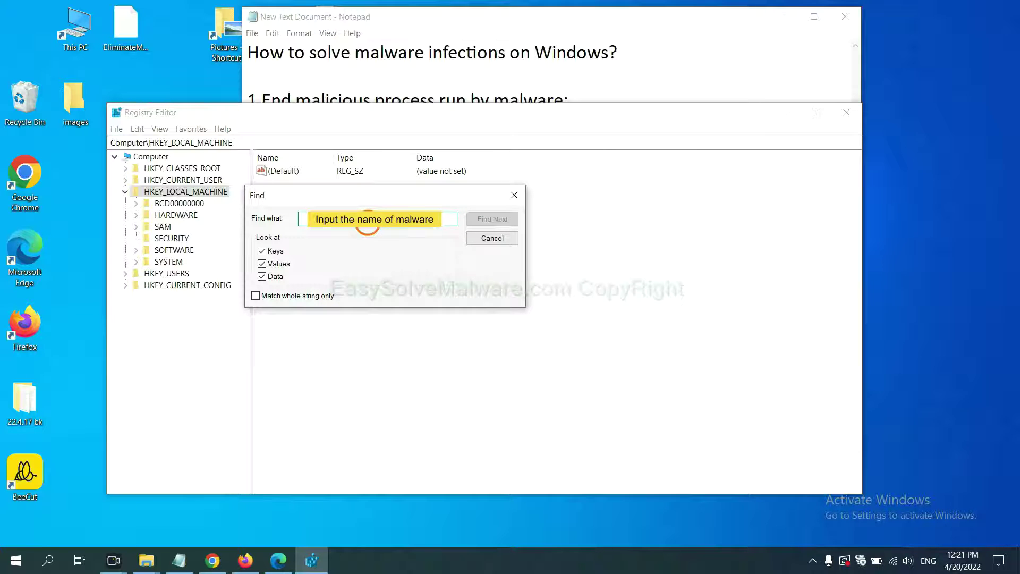
{"action": "type", "text": "be"}
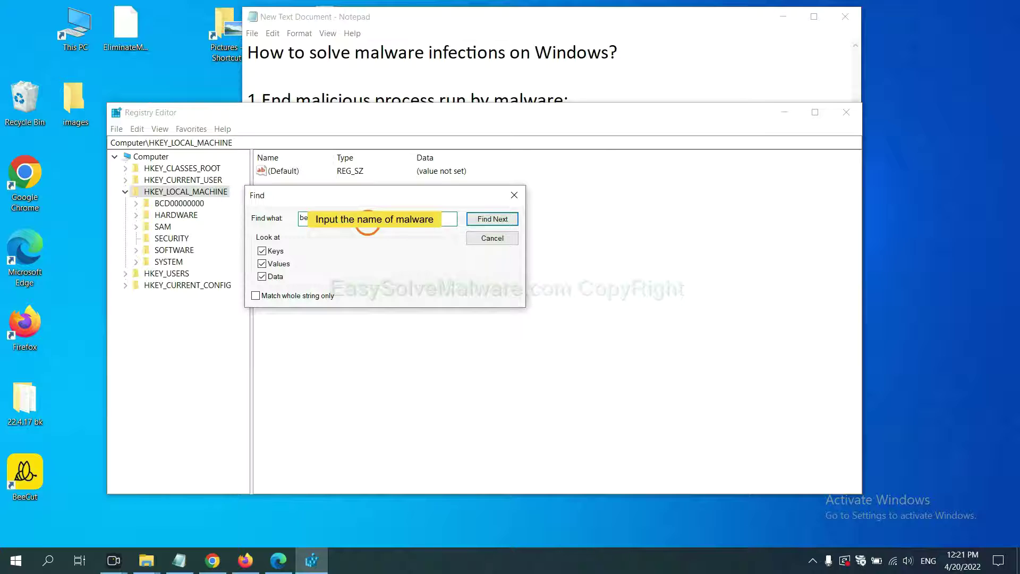
{"action": "left_click", "coordinate": [492, 219]}
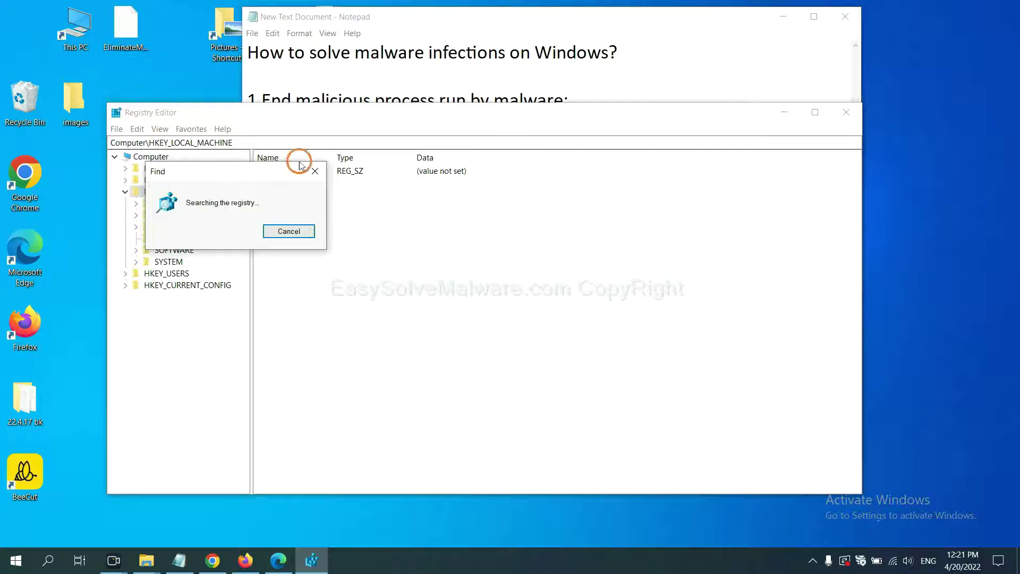
{"action": "left_click_drag", "start_coordinate": [251, 166], "coordinate": [411, 165]}
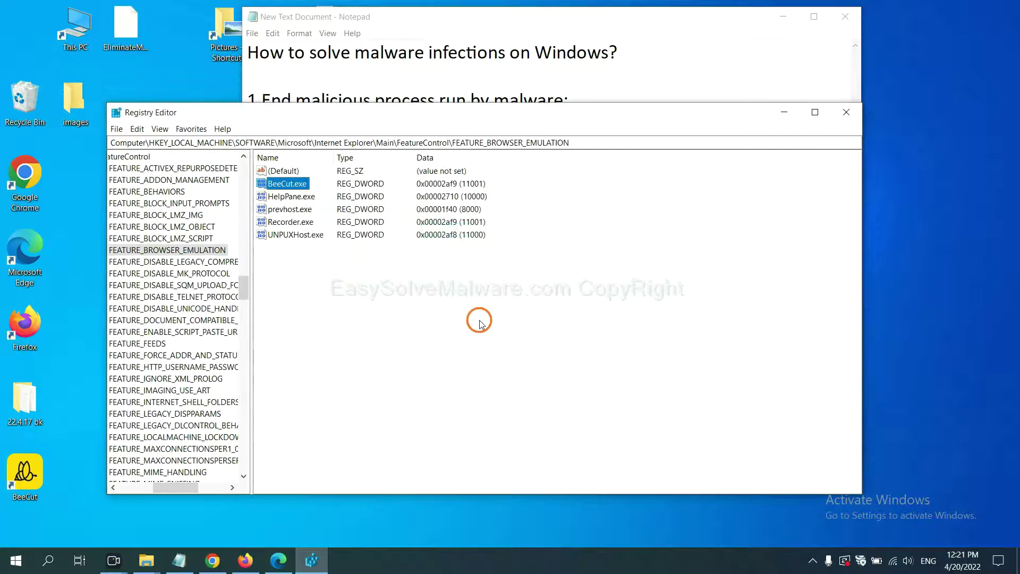
{"action": "left_click_drag", "start_coordinate": [170, 488], "coordinate": [164, 485]}
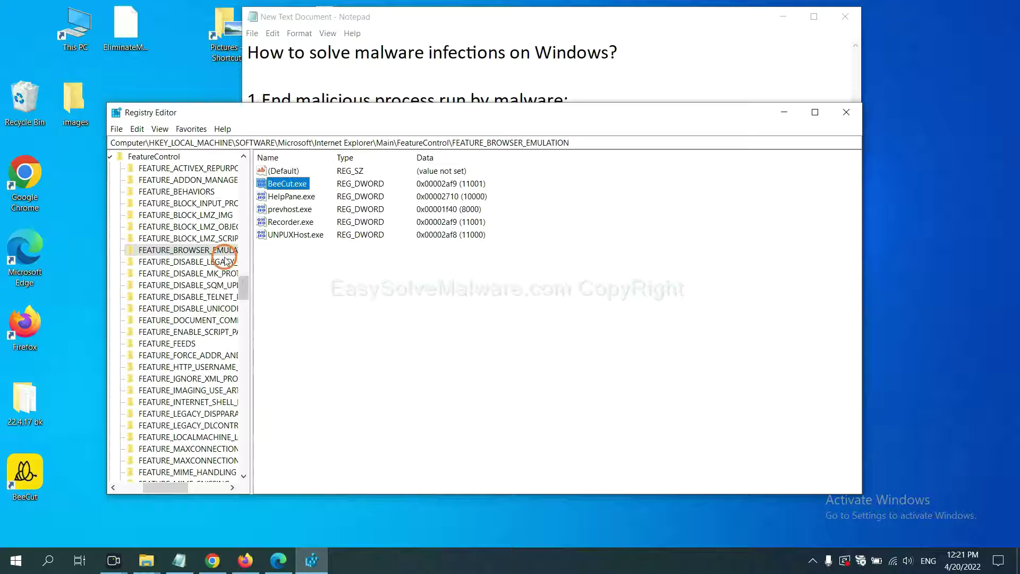
{"action": "right_click", "coordinate": [207, 253]}
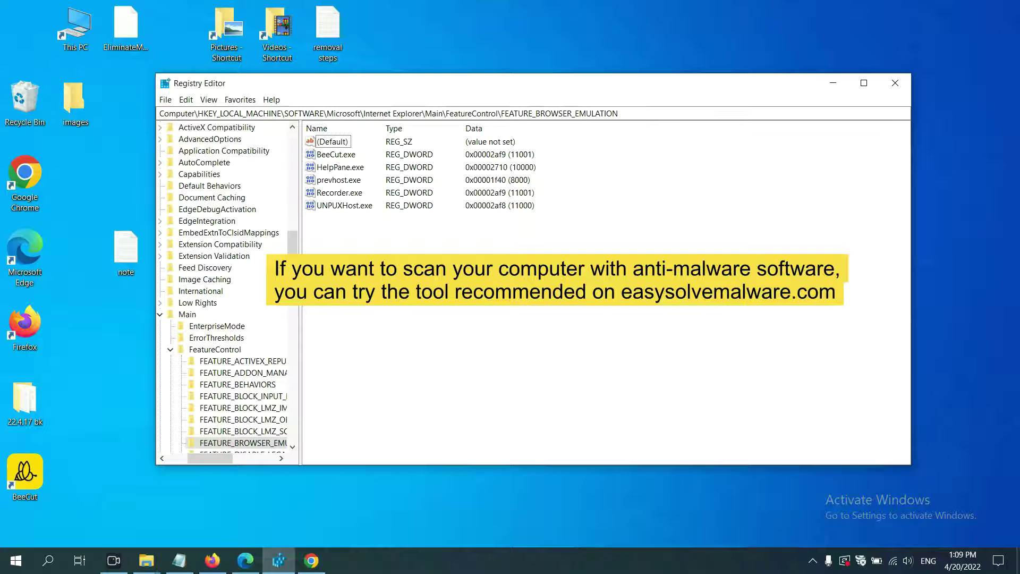
Revisit the easysolvemalware.com malware guide in Chrome, scrolling to its Quick Menu.
{"action": "left_click", "coordinate": [319, 565]}
{"action": "scroll", "coordinate": [738, 345], "scroll_direction": "down", "scroll_amount": 1}
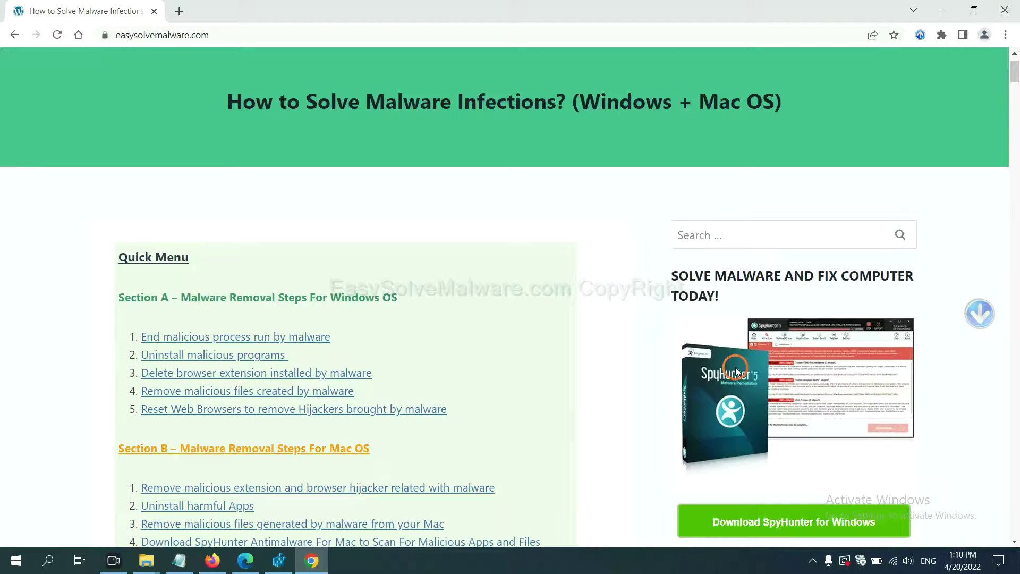
{"action": "scroll", "coordinate": [735, 369], "scroll_direction": "up", "scroll_amount": 1}
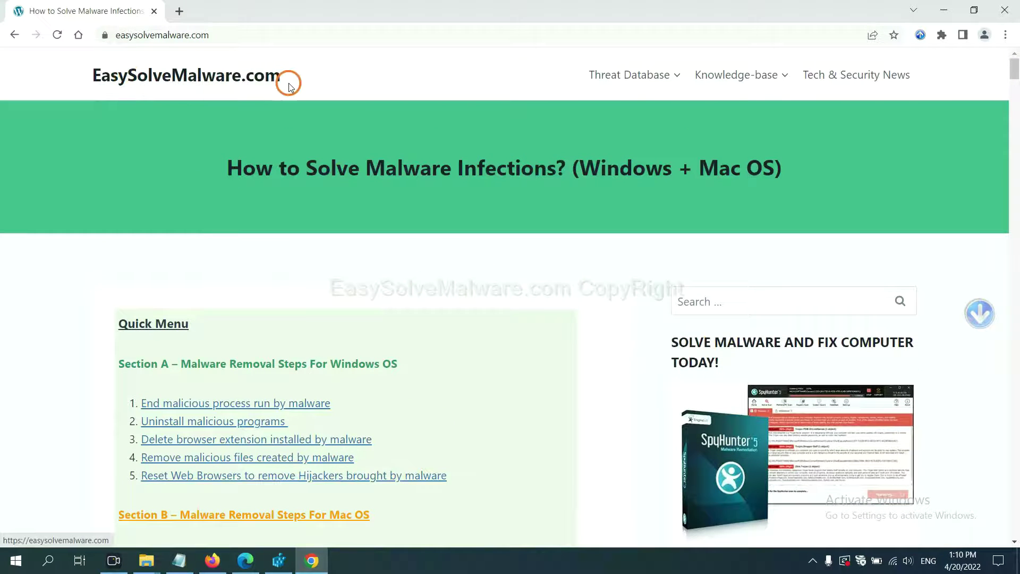
{"action": "scroll", "coordinate": [823, 330], "scroll_direction": "down", "scroll_amount": 3}
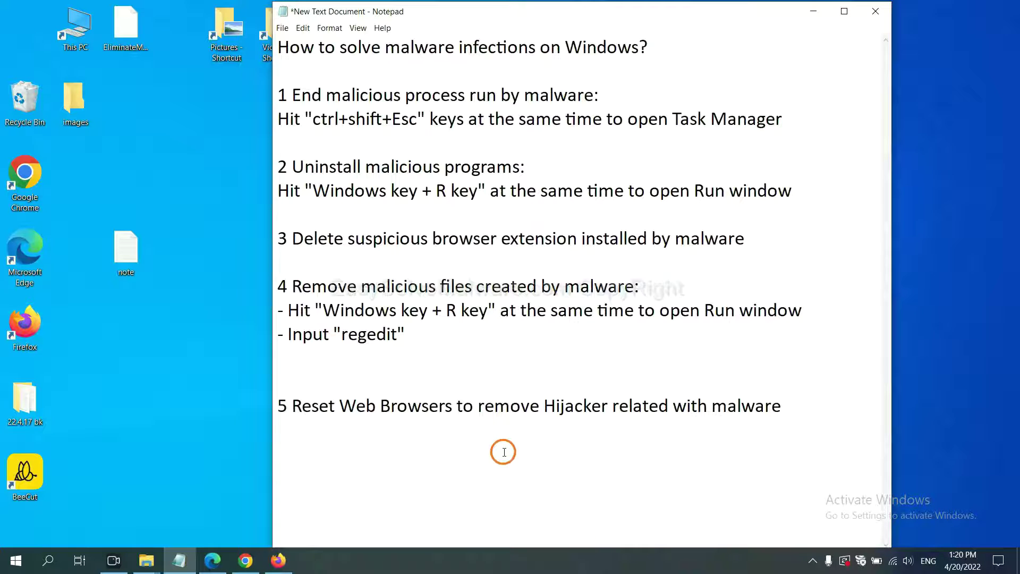
Search Chrome settings for 'reset' and bring up the restore-original-defaults confirmation.
{"action": "left_click", "coordinate": [504, 452]}
{"action": "left_click", "coordinate": [234, 568]}
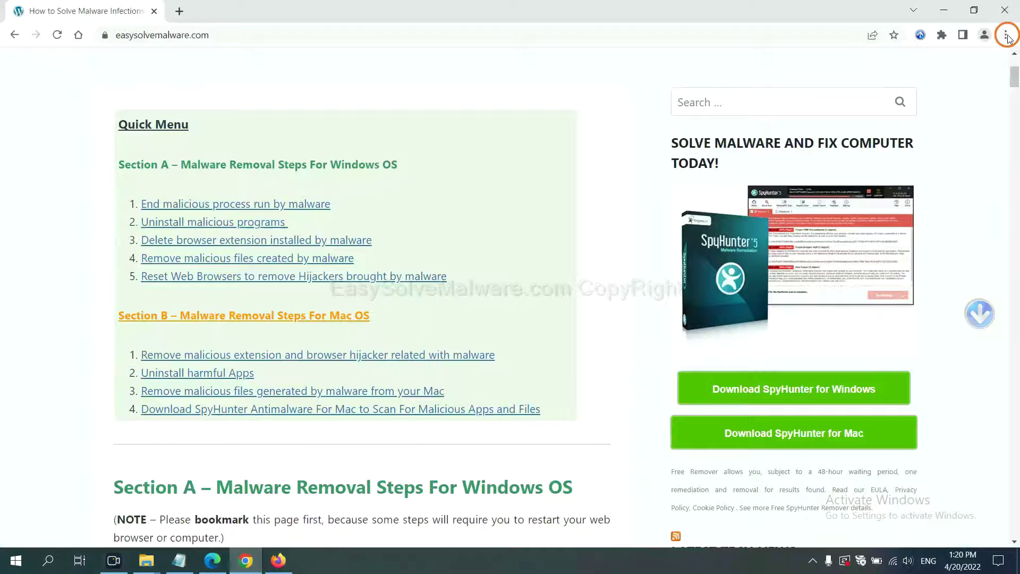
{"action": "left_click", "coordinate": [1006, 37]}
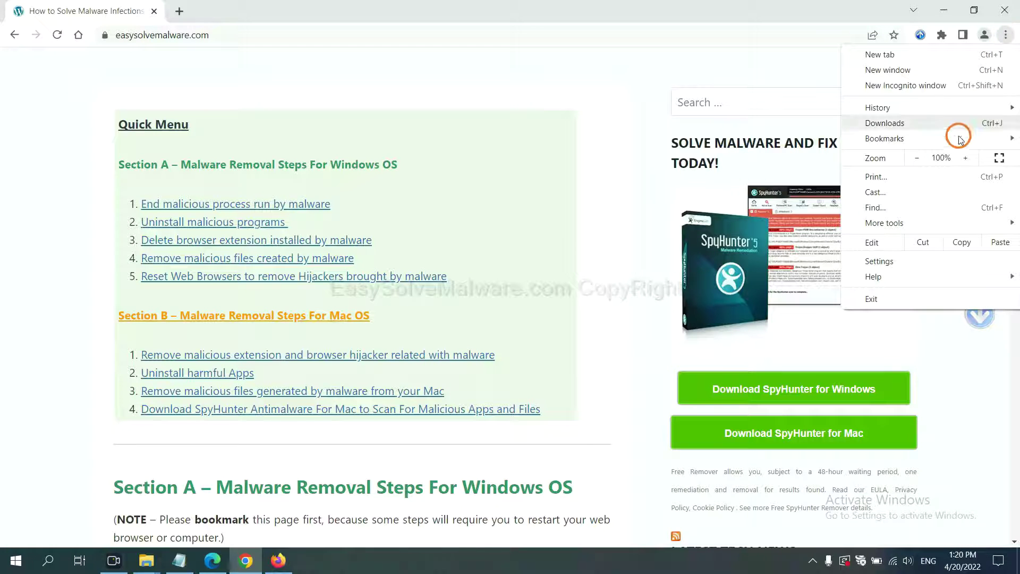
{"action": "left_click", "coordinate": [882, 261]}
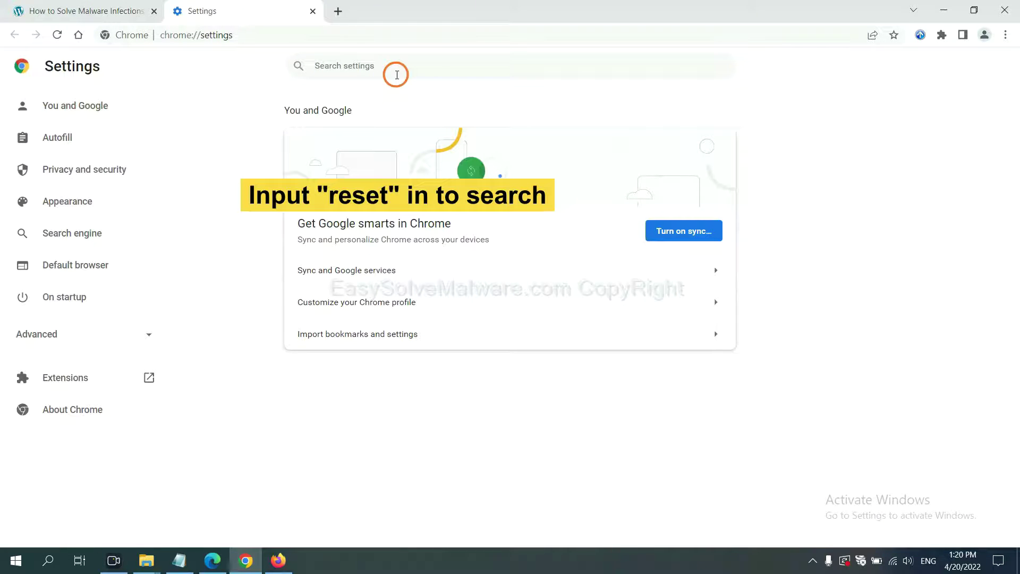
{"action": "type", "text": "reset"}
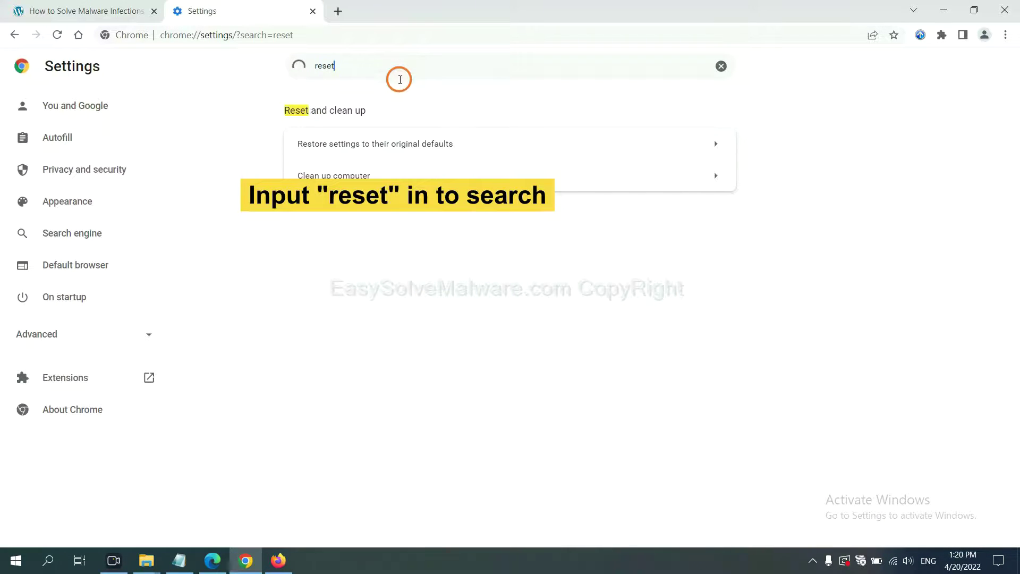
{"action": "left_click", "coordinate": [439, 146]}
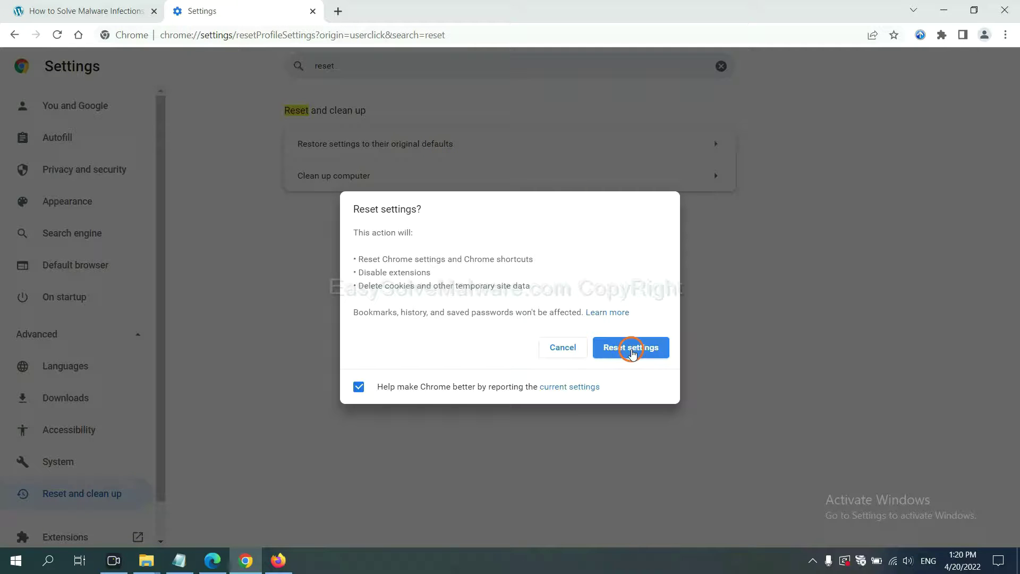
Open Firefox's Troubleshooting Information page and bring up the Refresh Firefox prompt.
{"action": "left_click", "coordinate": [279, 560]}
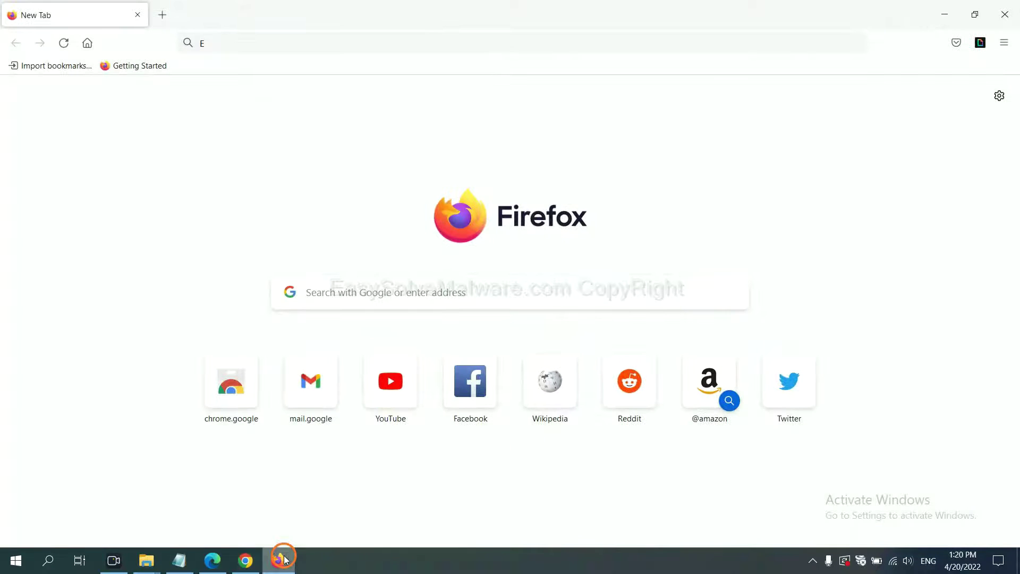
{"action": "left_click", "coordinate": [1004, 45]}
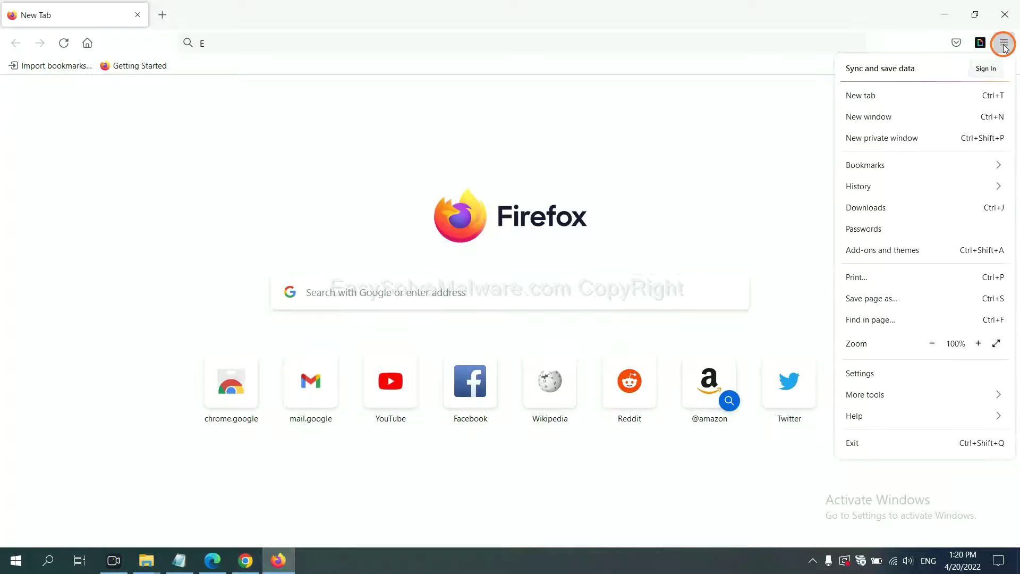
{"action": "left_click", "coordinate": [878, 416]}
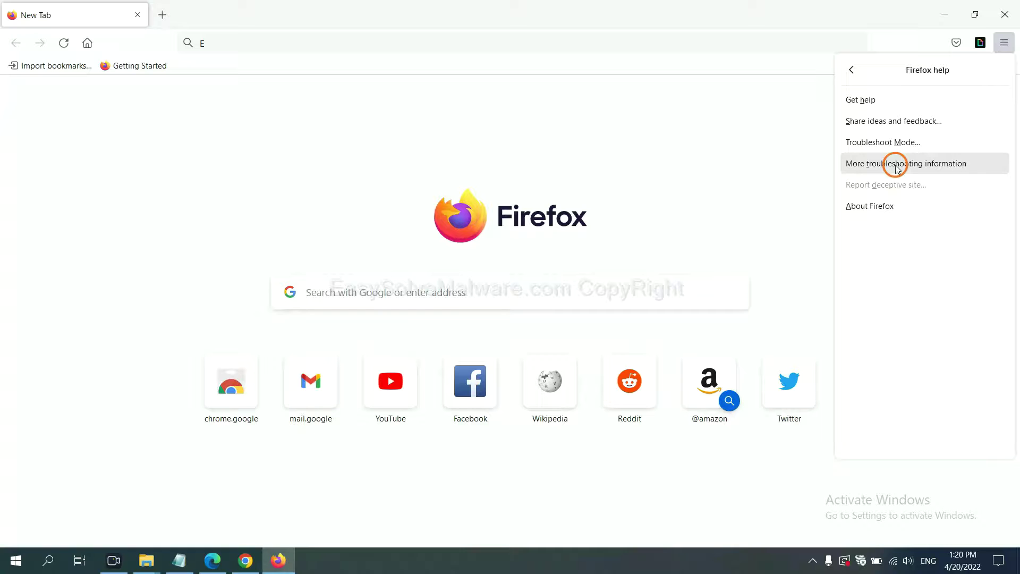
{"action": "left_click", "coordinate": [897, 166]}
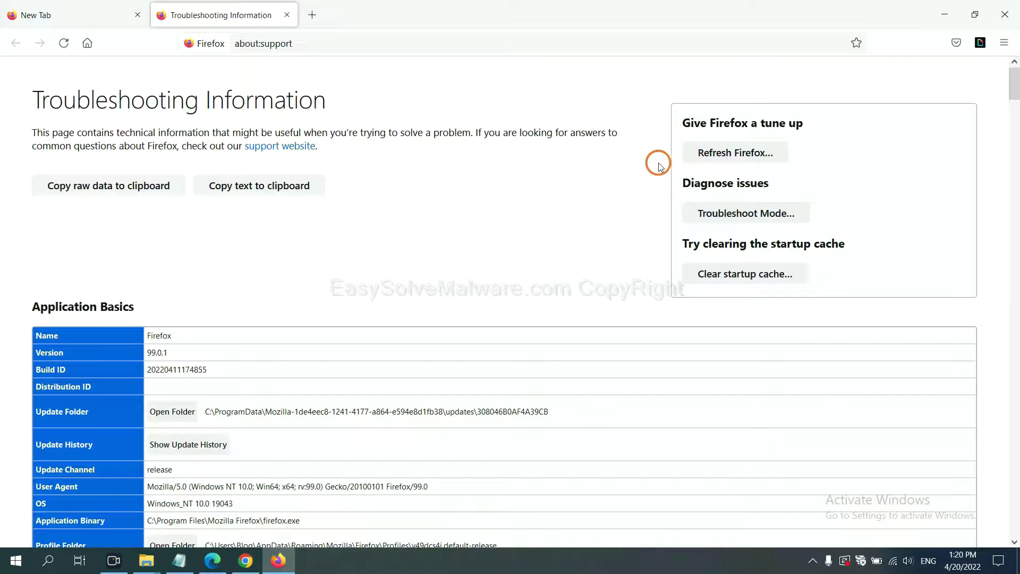
{"action": "left_click", "coordinate": [717, 156]}
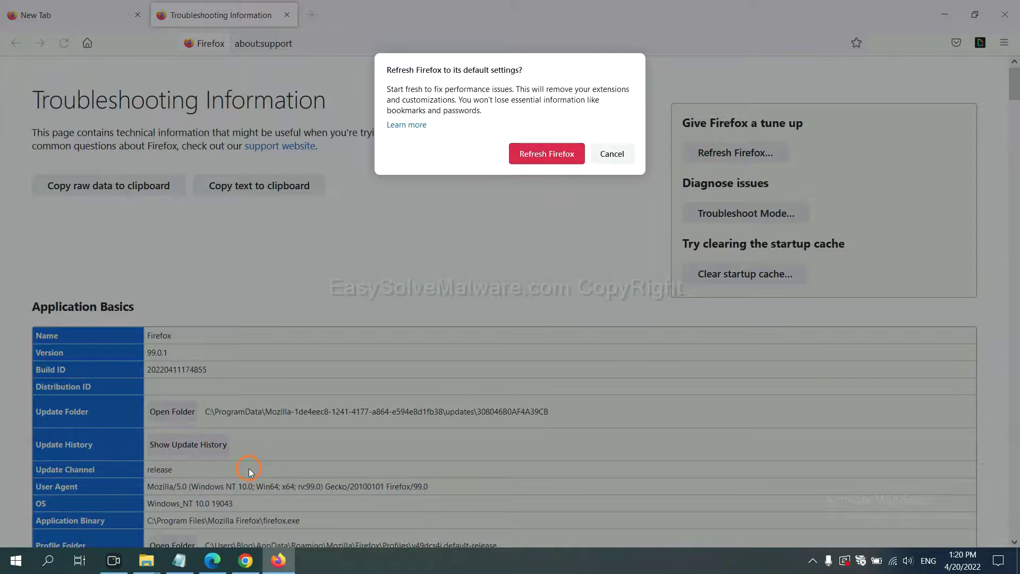
{"action": "left_click", "coordinate": [212, 563]}
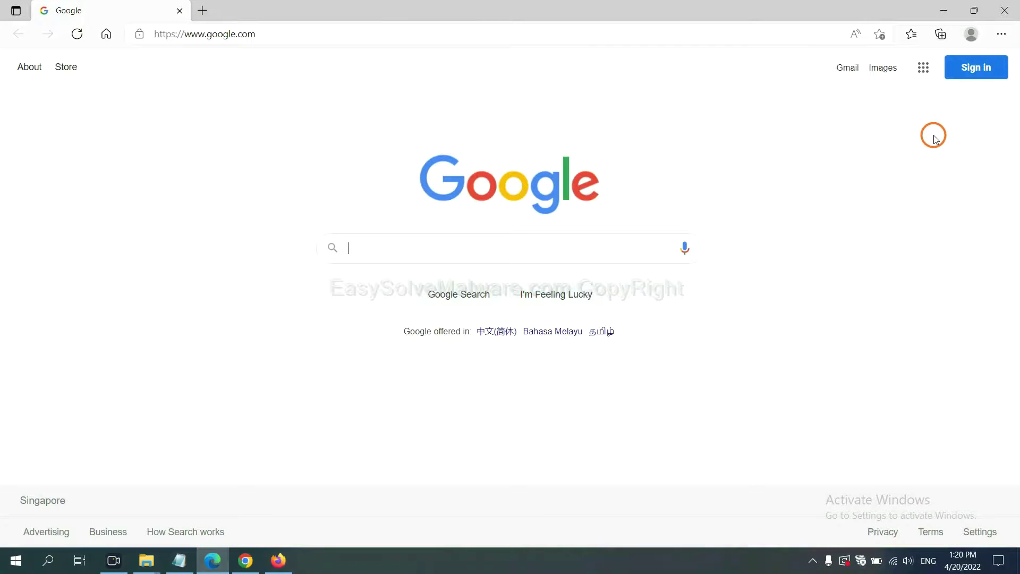
Search Edge settings for 'reset' and bring up the restore-default-values confirmation.
{"action": "left_click", "coordinate": [1001, 35]}
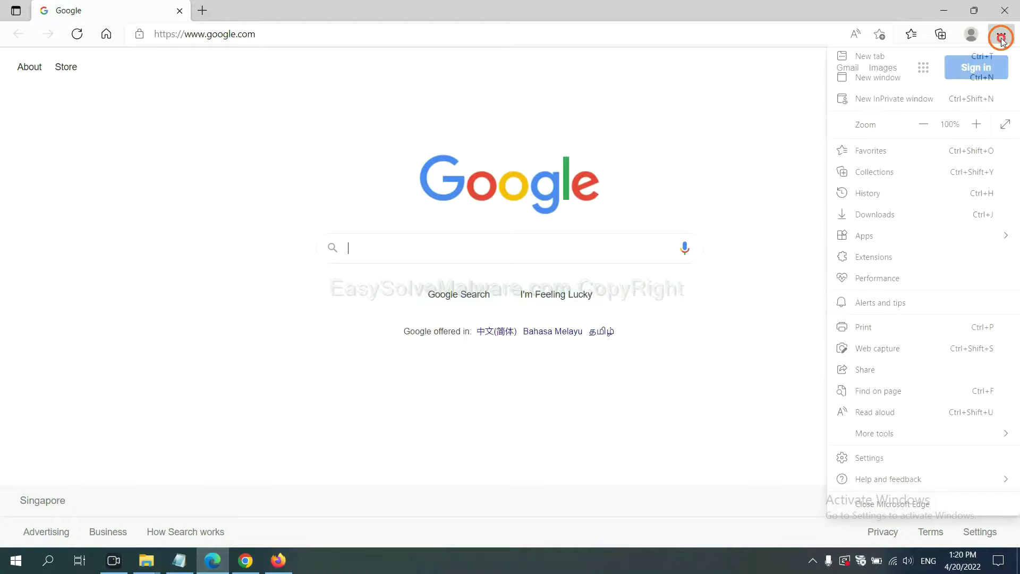
{"action": "left_click", "coordinate": [879, 459]}
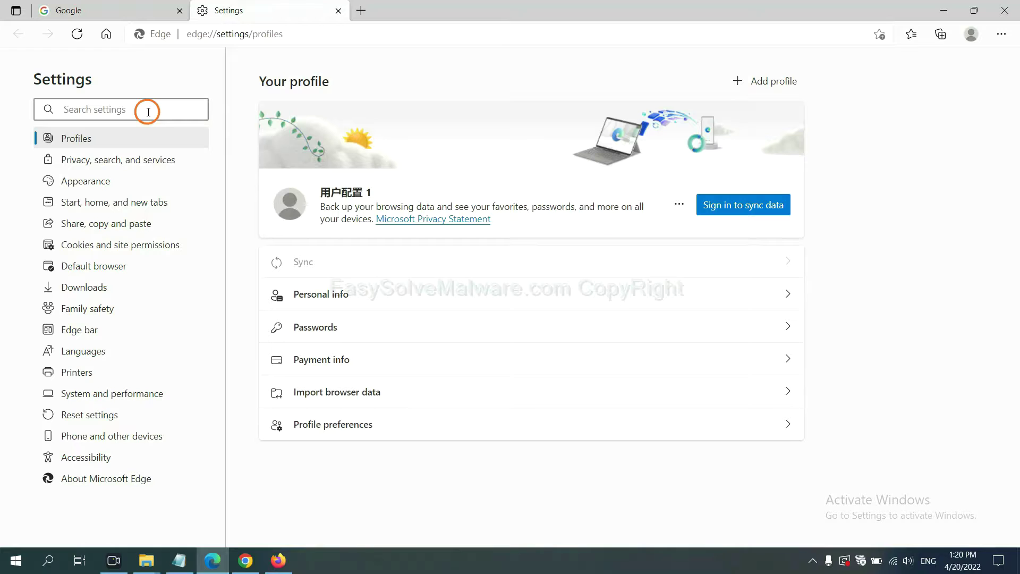
{"action": "type", "text": "re"}
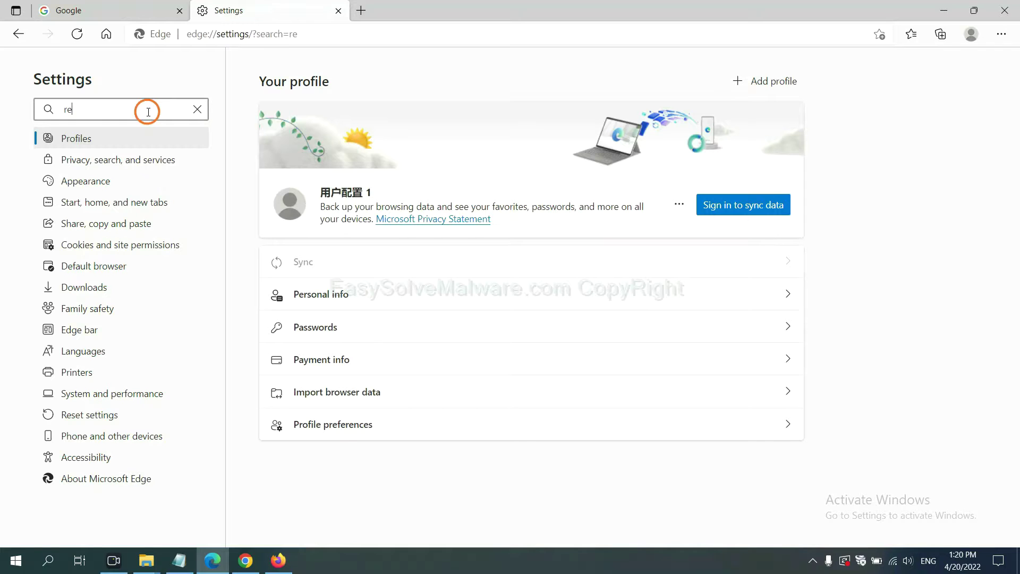
{"action": "type", "text": "set"}
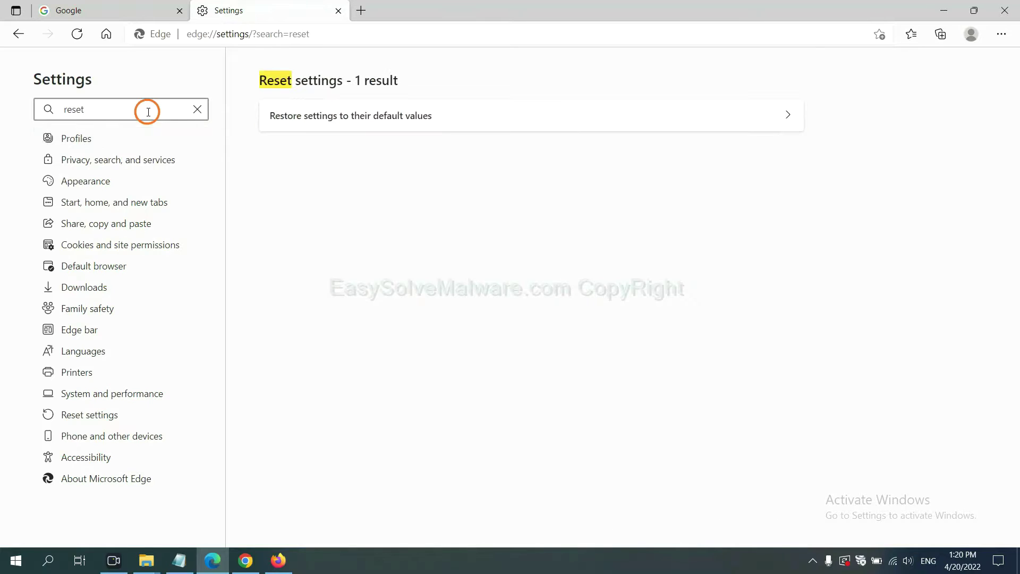
{"action": "left_click", "coordinate": [357, 110]}
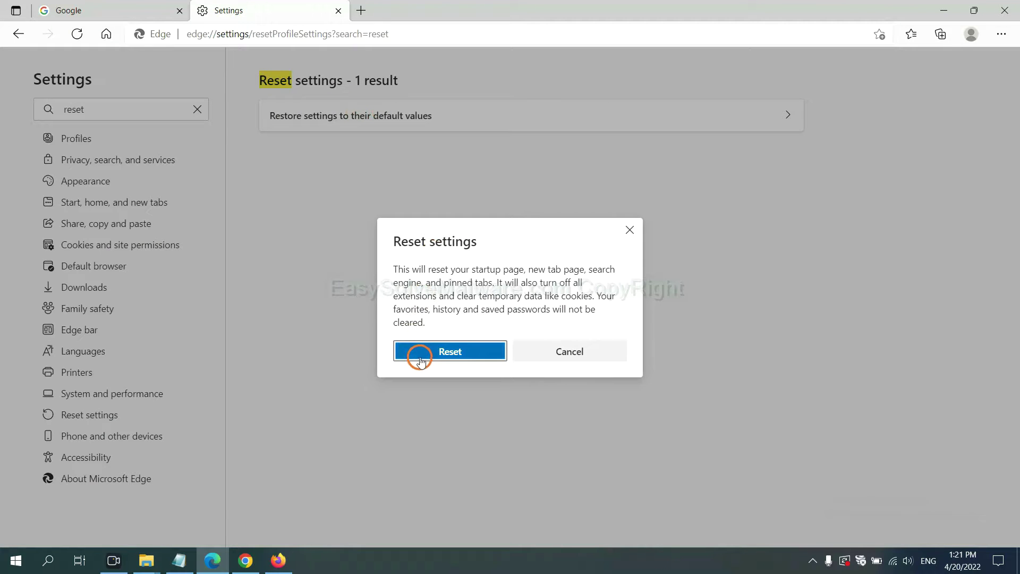